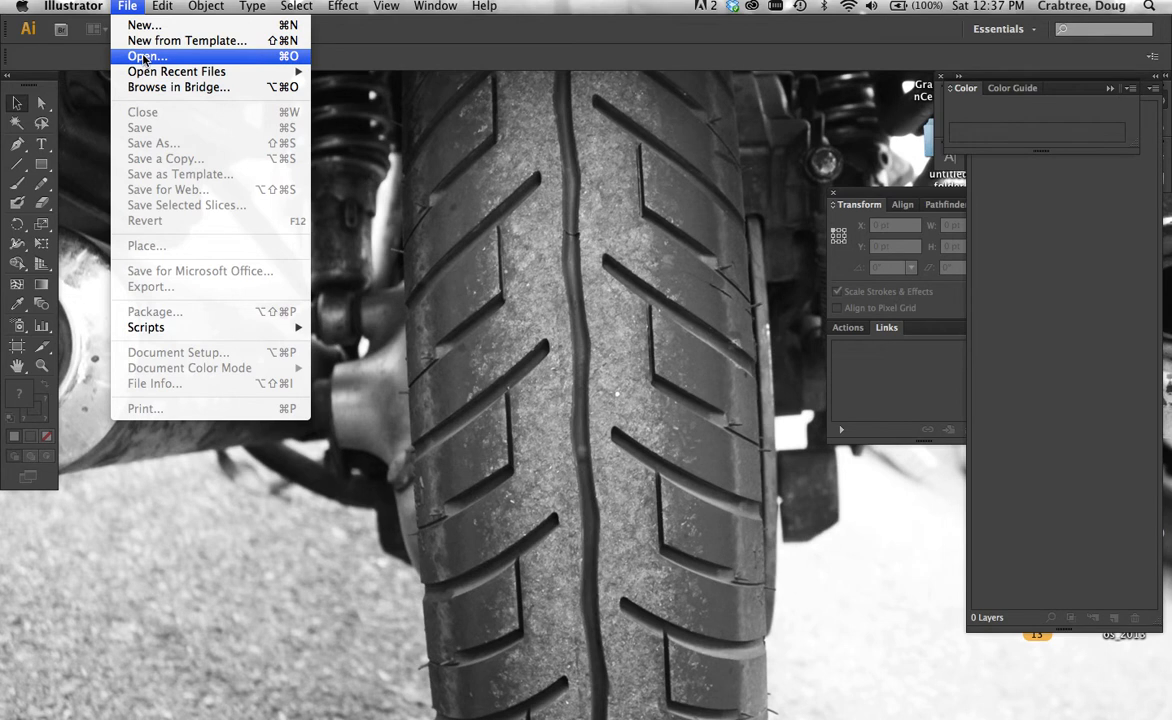
Step: Create a new document using the Web profile at a size of 640 x 480
{"action": "left_click", "coordinate": [139, 27]}
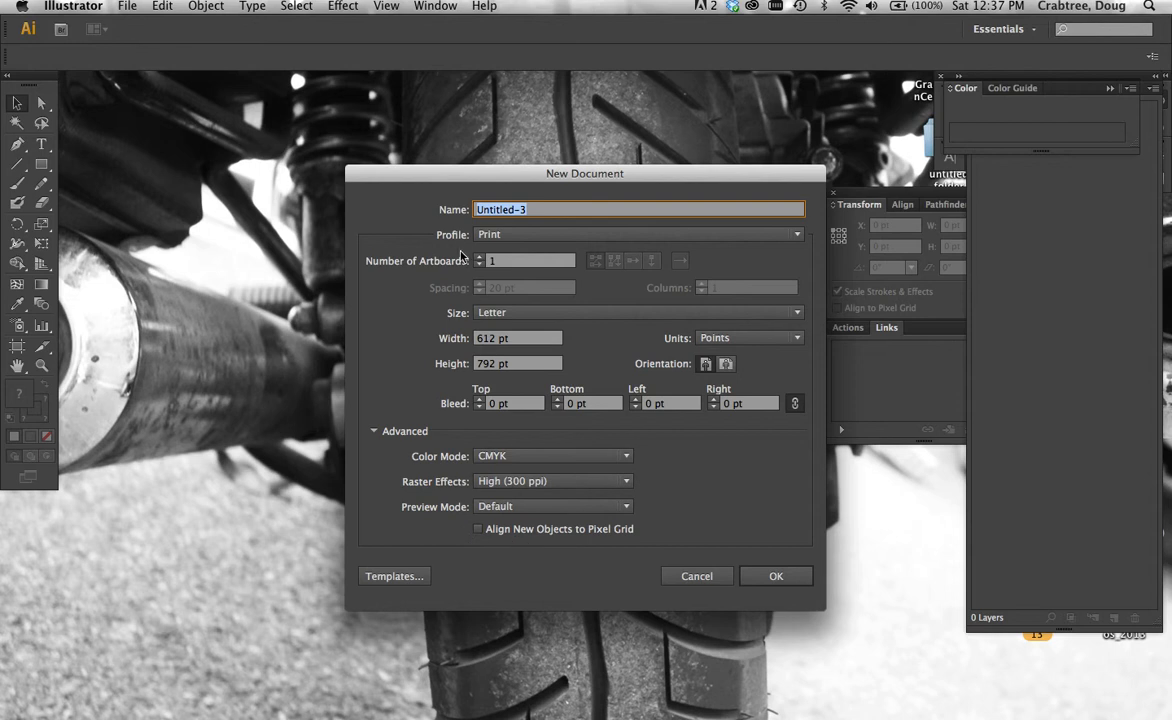
{"action": "left_click", "coordinate": [487, 236]}
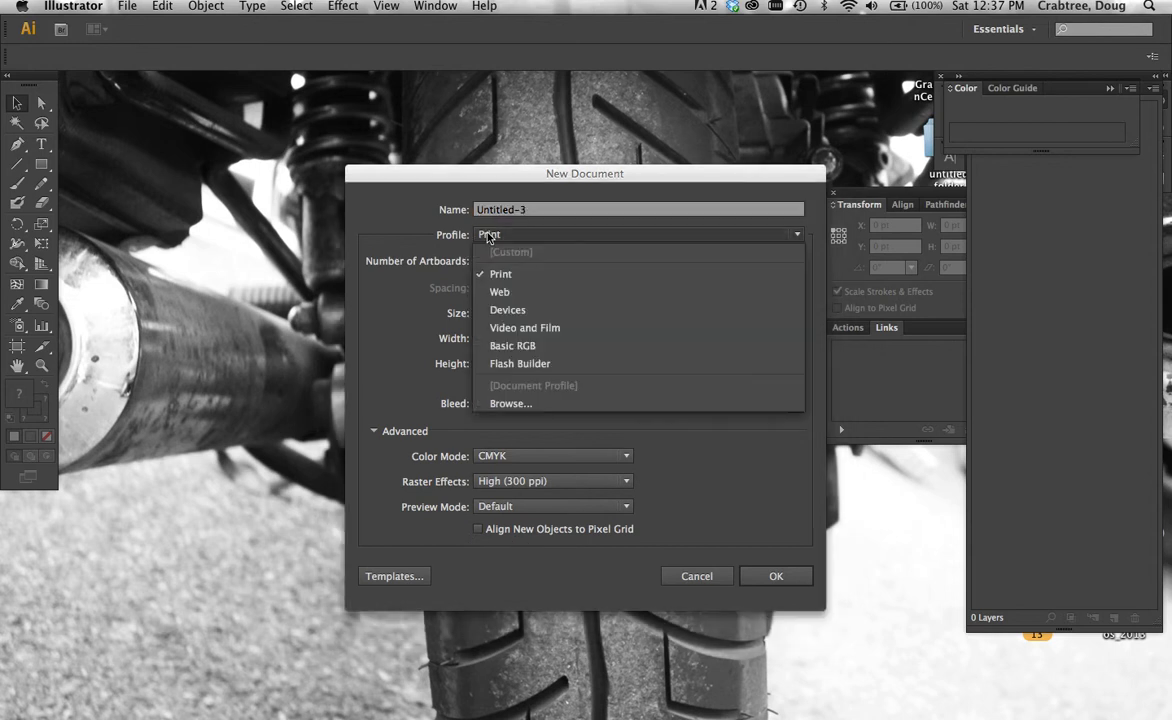
{"action": "left_click", "coordinate": [494, 293]}
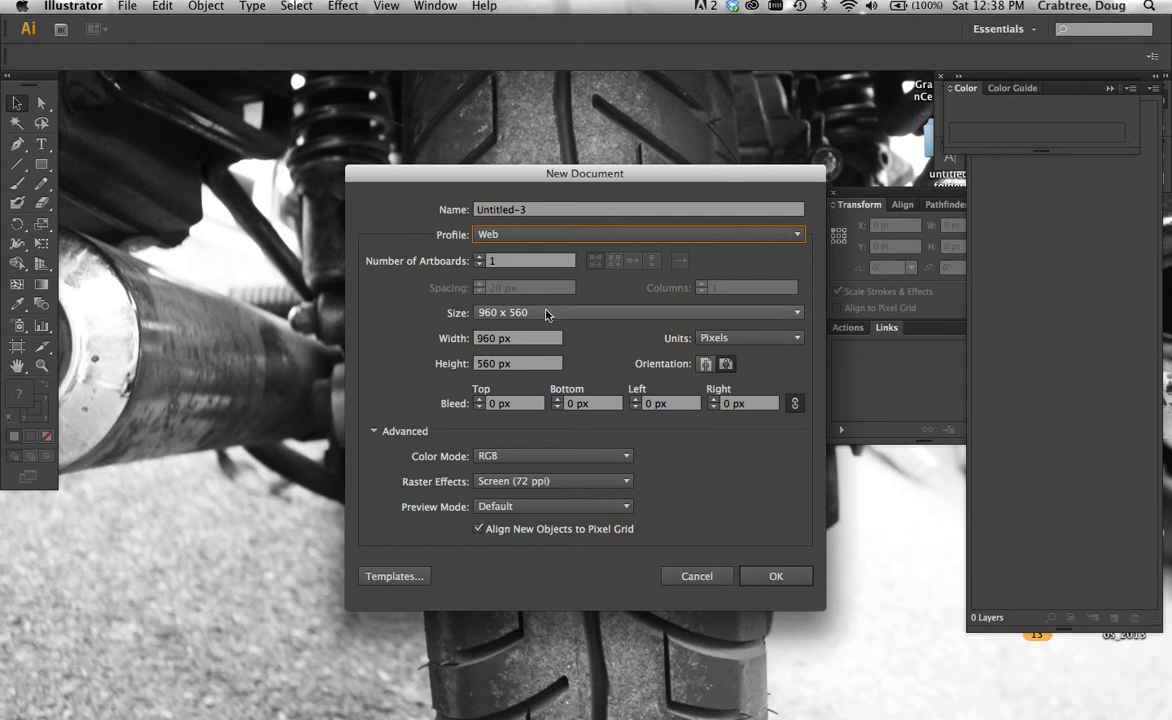
{"action": "left_click", "coordinate": [503, 312]}
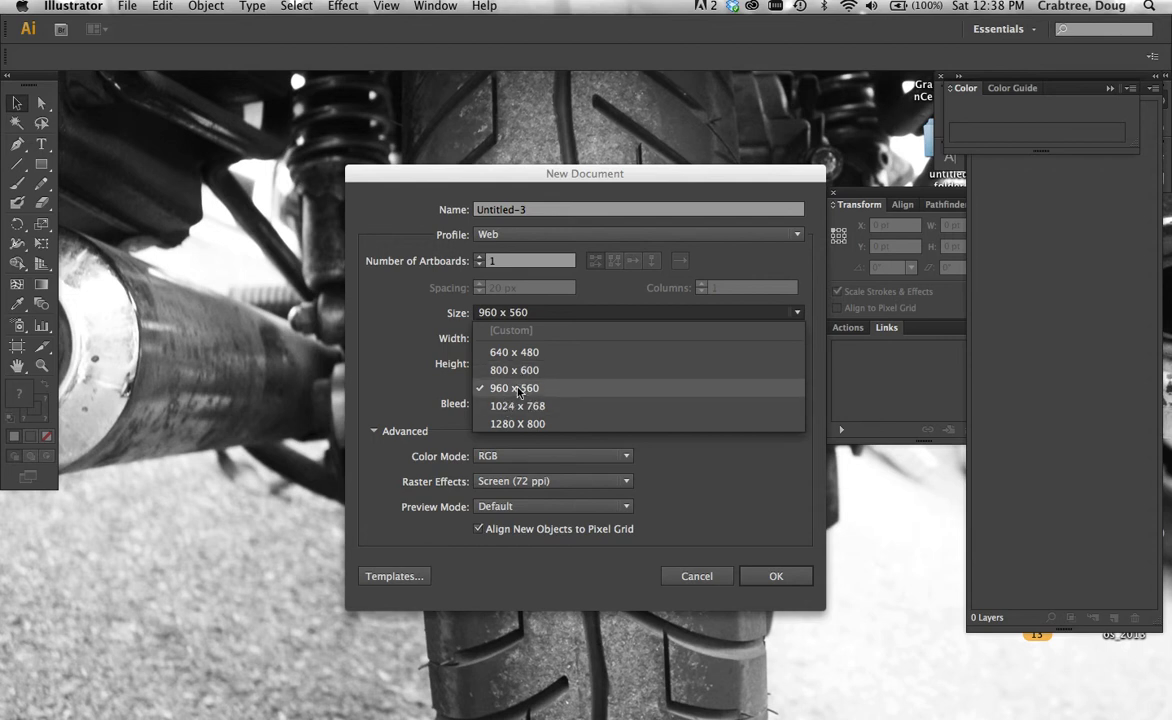
{"action": "left_click", "coordinate": [512, 352]}
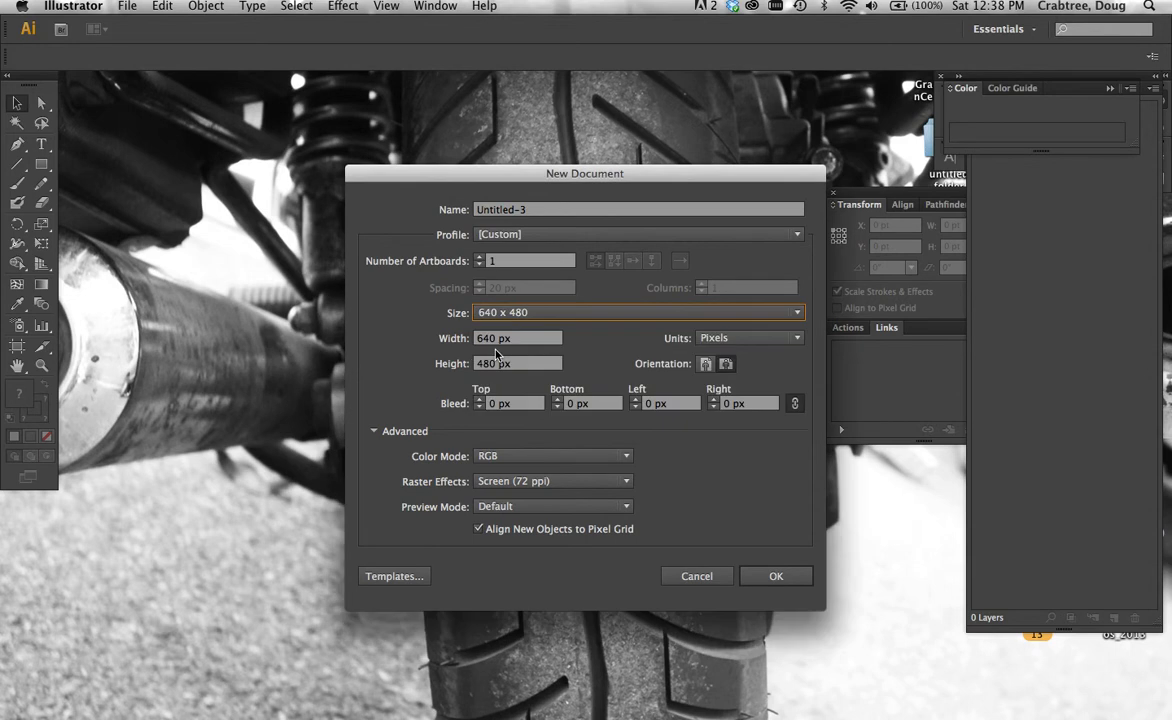
{"action": "left_click", "coordinate": [777, 577]}
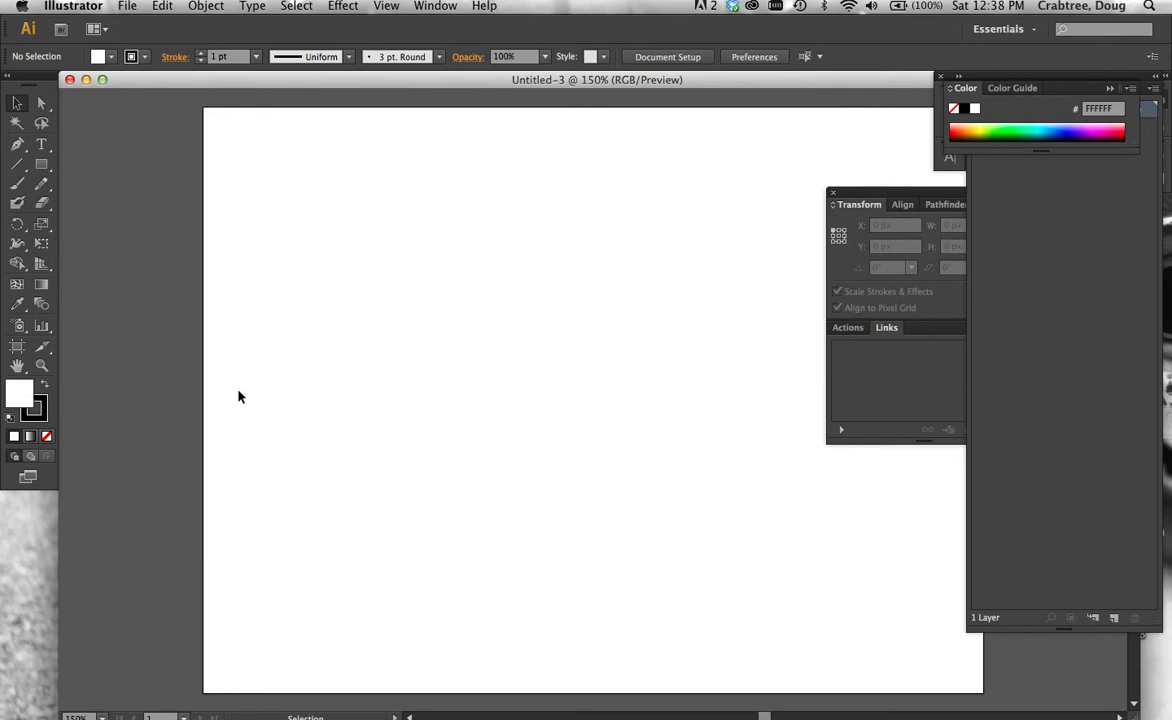
Step: Set the stroke to none and the fill colour to green 21D400
{"action": "left_click", "coordinate": [37, 421]}
{"action": "left_click", "coordinate": [47, 436]}
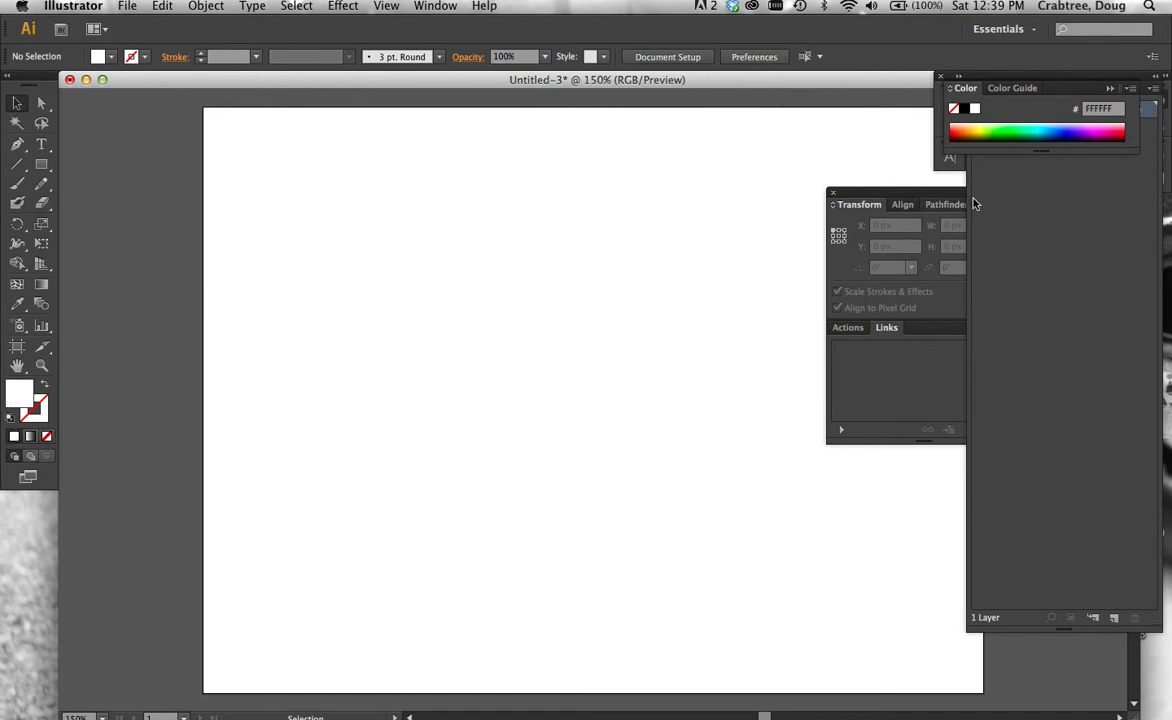
{"action": "left_click", "coordinate": [1009, 126]}
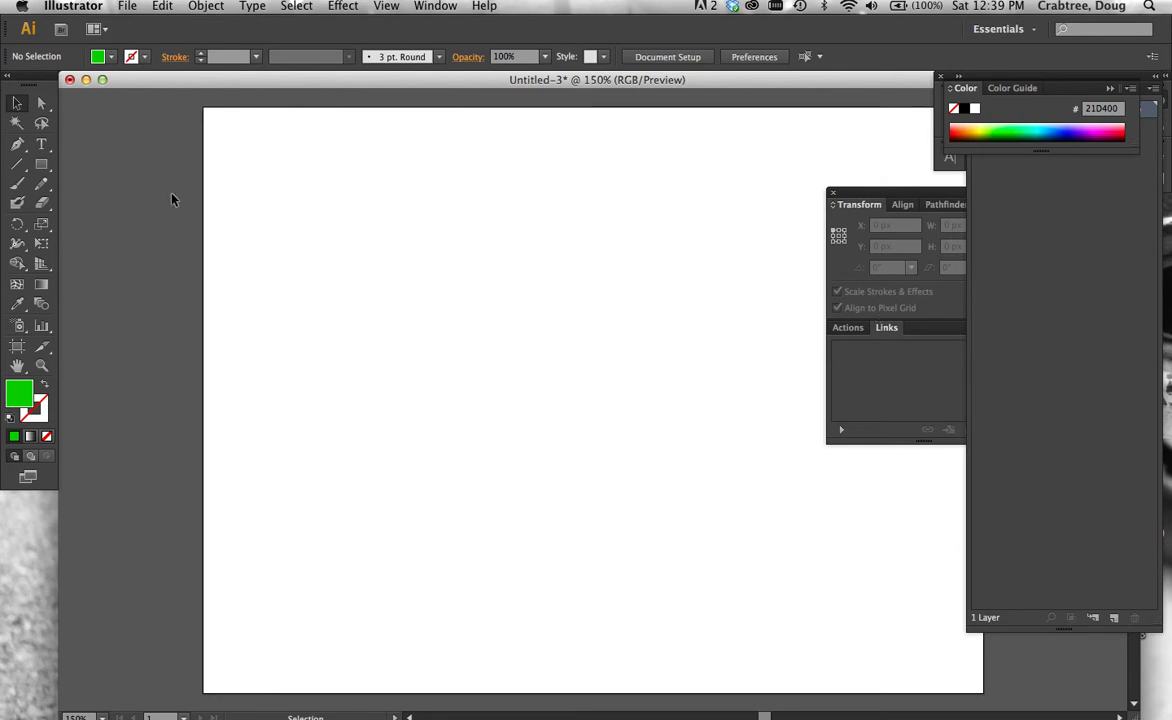
Step: Draw a green rectangle about 28 by 26 px in the upper right of the artboard, keeping the full transform values in view
{"action": "left_click", "coordinate": [42, 166]}
{"action": "left_click_drag", "start_coordinate": [714, 252], "coordinate": [749, 284]}
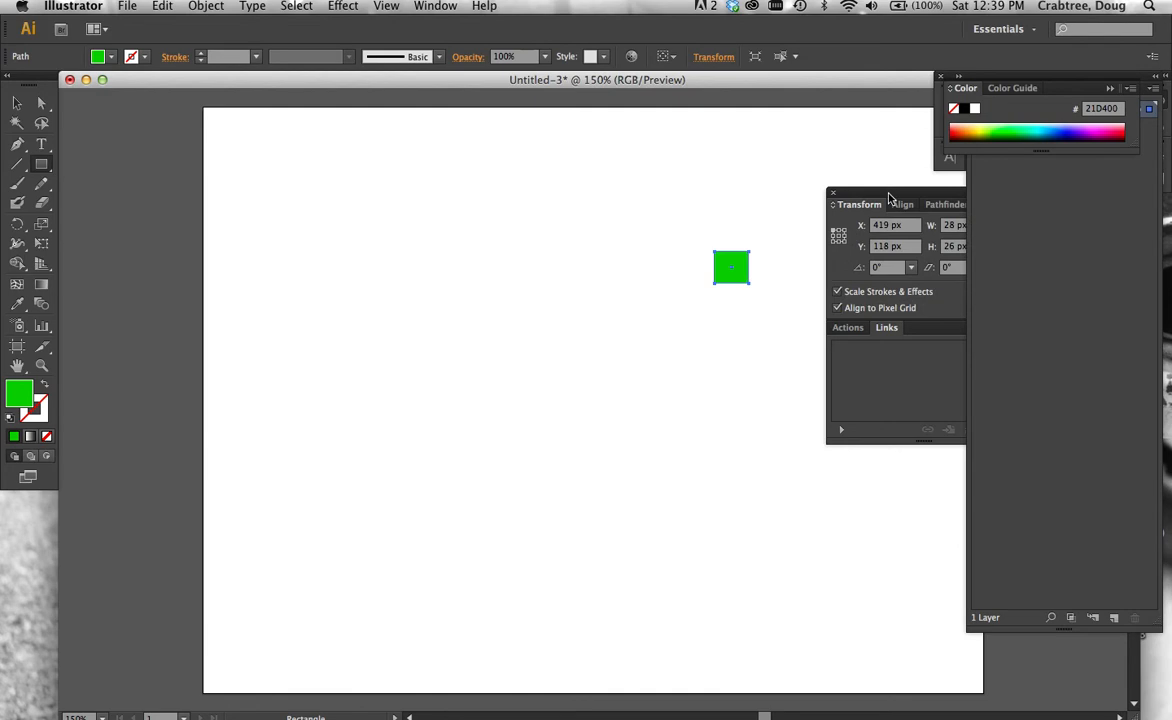
{"action": "left_click_drag", "start_coordinate": [890, 200], "coordinate": [830, 185]}
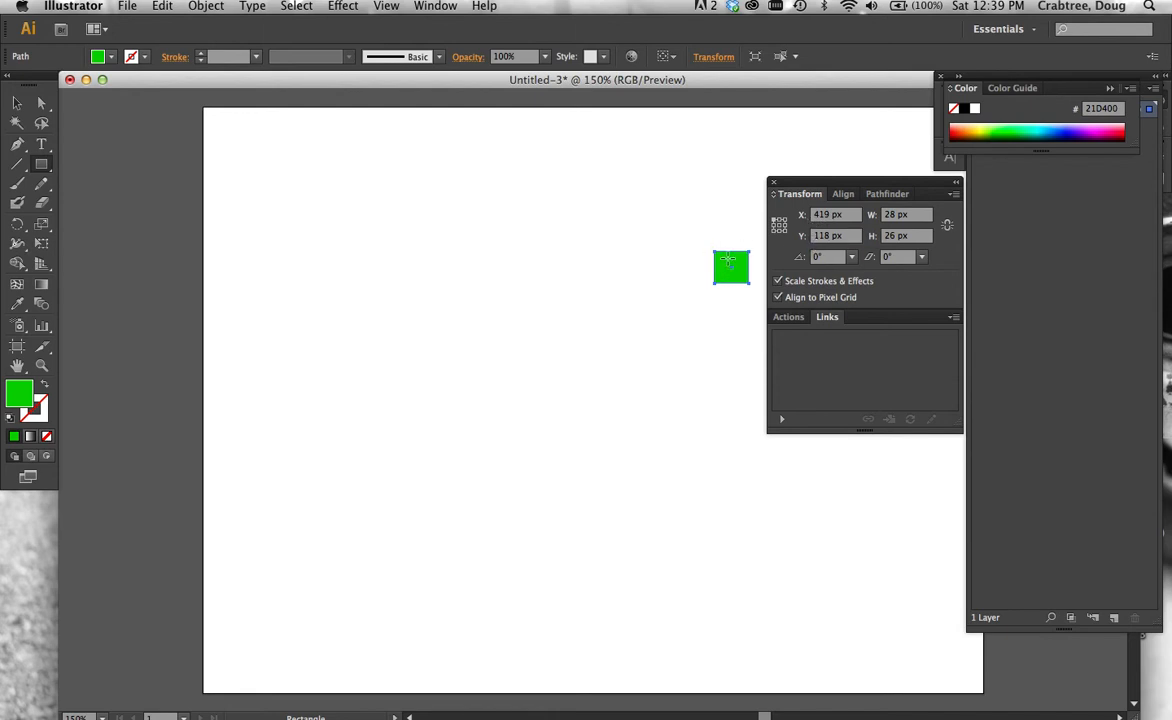
Step: Move the rectangle to about X 404, Y 85 px and resize it to about 36 by 39 px
{"action": "left_click", "coordinate": [16, 102]}
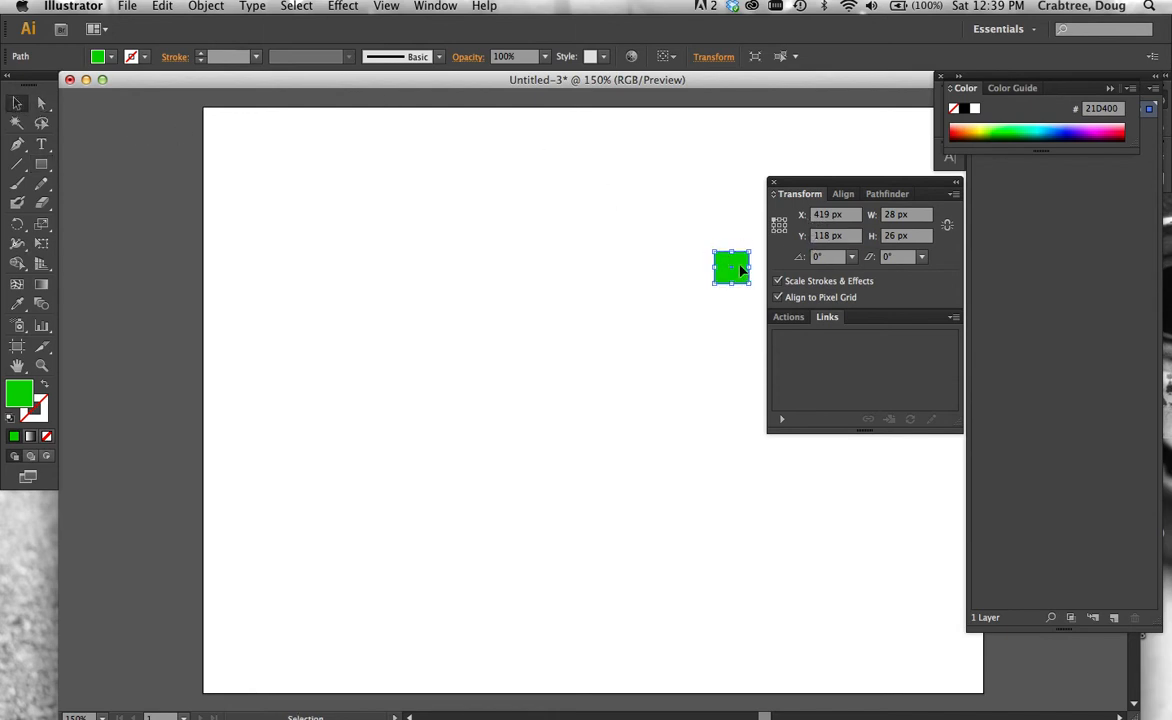
{"action": "left_click_drag", "start_coordinate": [741, 270], "coordinate": [696, 273]}
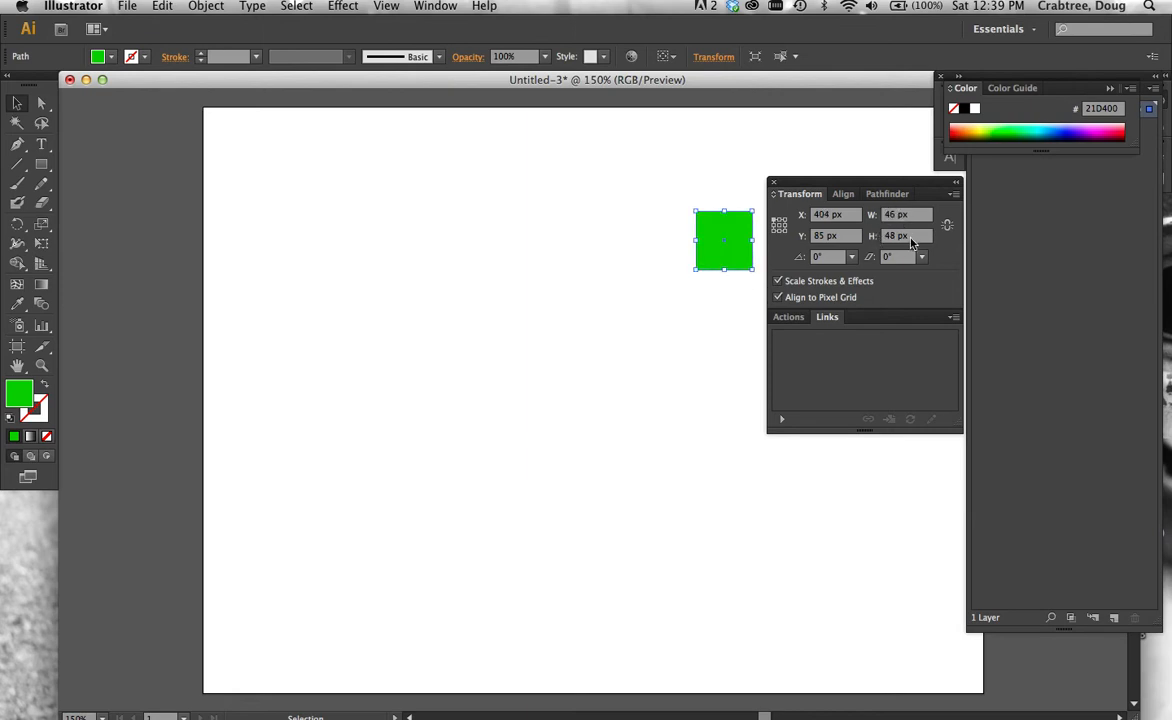
{"action": "left_click_drag", "start_coordinate": [753, 269], "coordinate": [741, 259]}
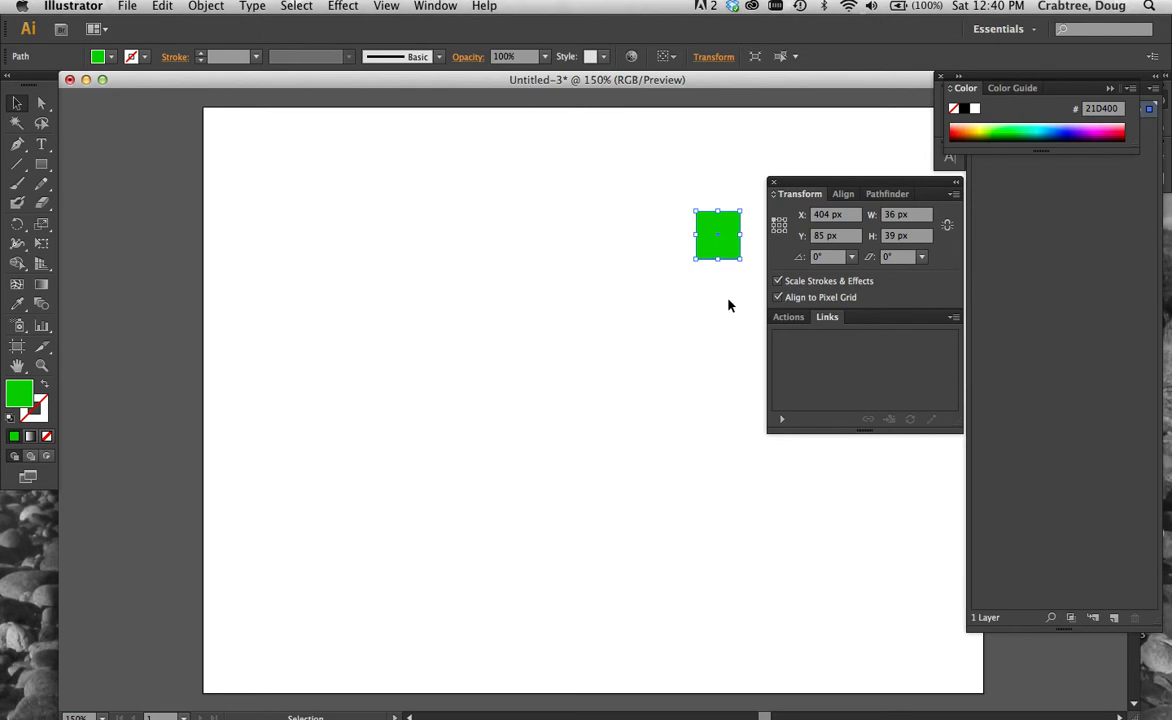
Step: Turn off Align to Pixel Grid for the rectangle, then move and resize it to about 40 by 52.7 px
{"action": "left_click", "coordinate": [777, 297]}
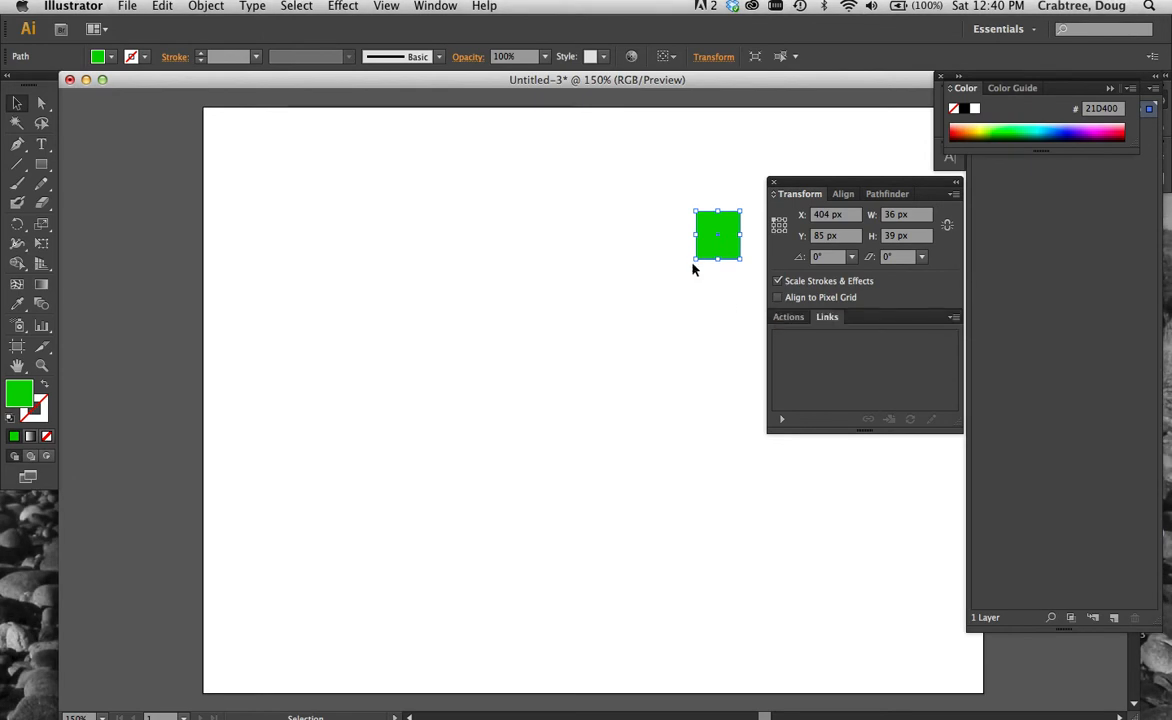
{"action": "left_click_drag", "start_coordinate": [693, 261], "coordinate": [683, 284]}
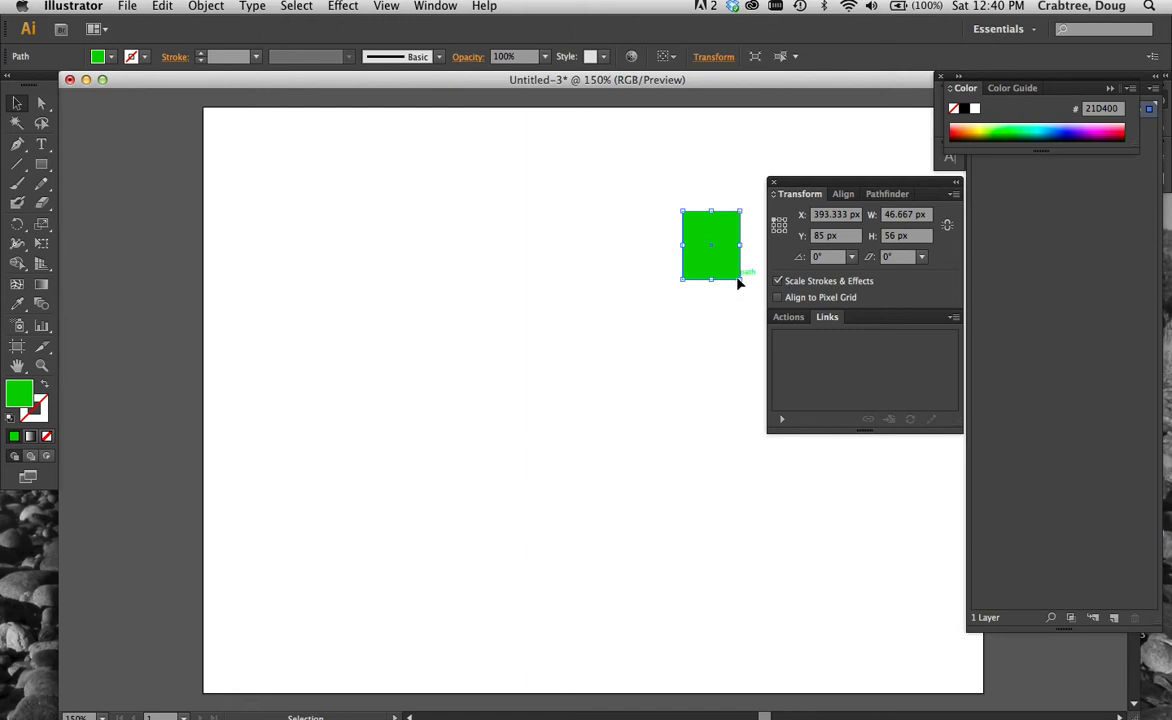
{"action": "left_click_drag", "start_coordinate": [739, 277], "coordinate": [750, 283]}
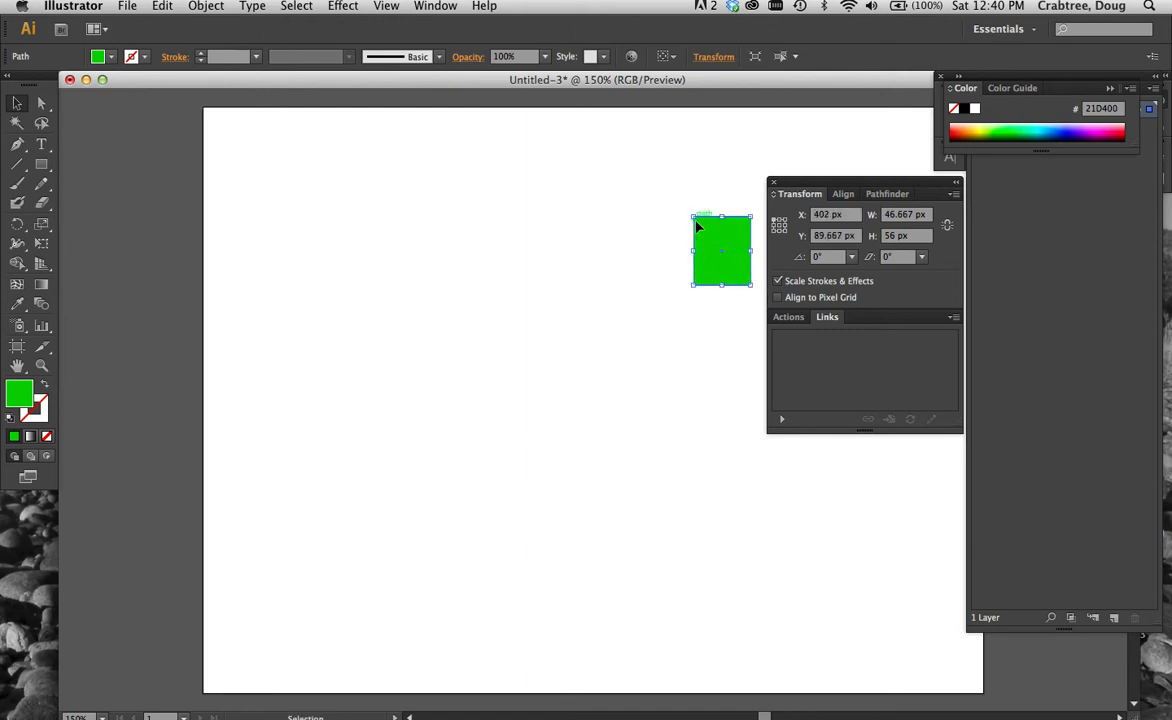
{"action": "left_click_drag", "start_coordinate": [694, 217], "coordinate": [701, 236]}
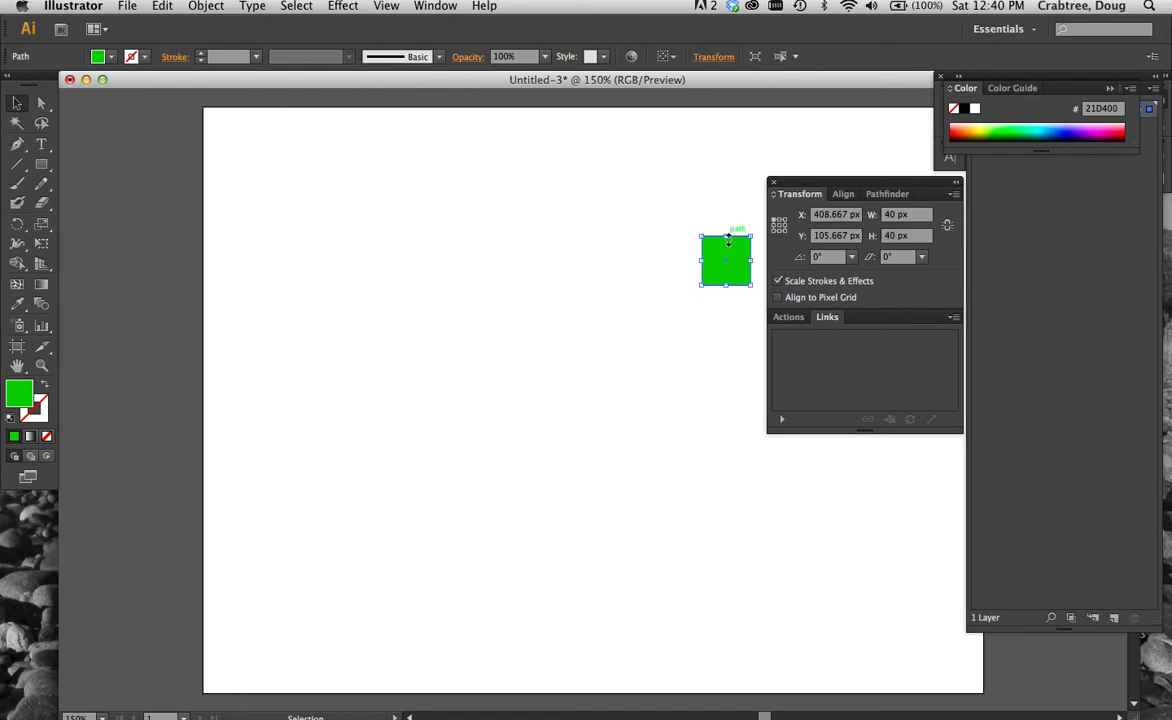
{"action": "left_click_drag", "start_coordinate": [727, 237], "coordinate": [727, 226]}
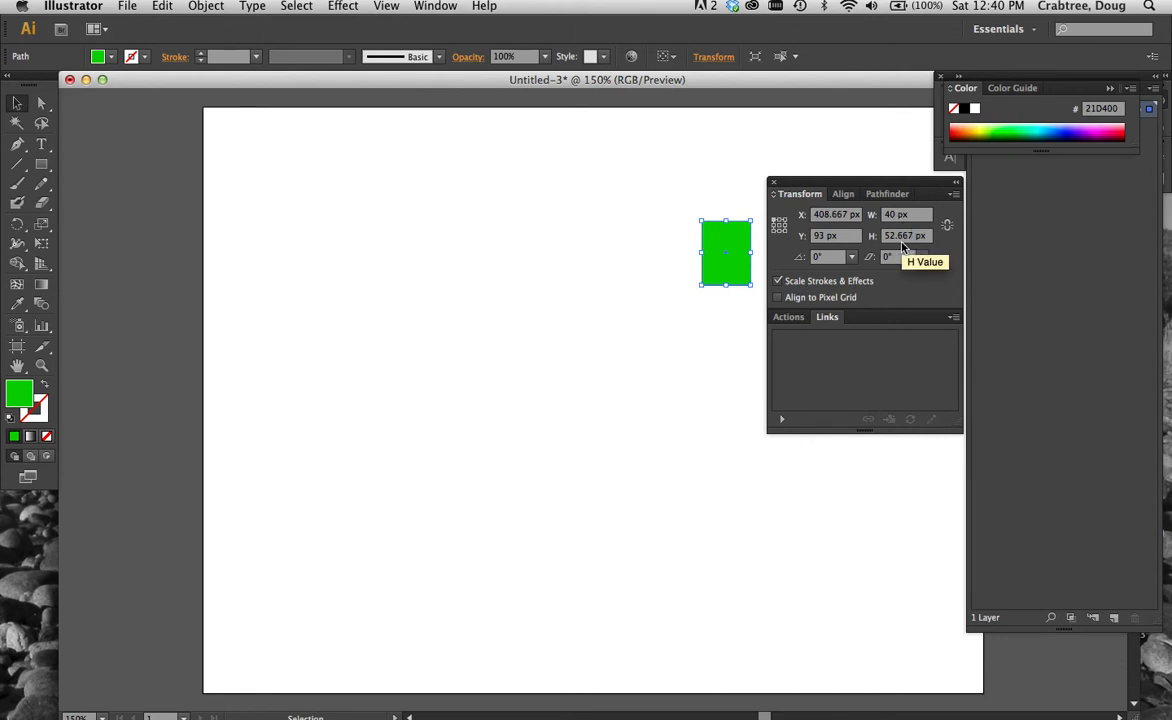
Step: Turn on Pixel Preview with the green rectangle enlarged in view
{"action": "key", "text": "z"}
{"action": "left_click", "coordinate": [725, 251]}
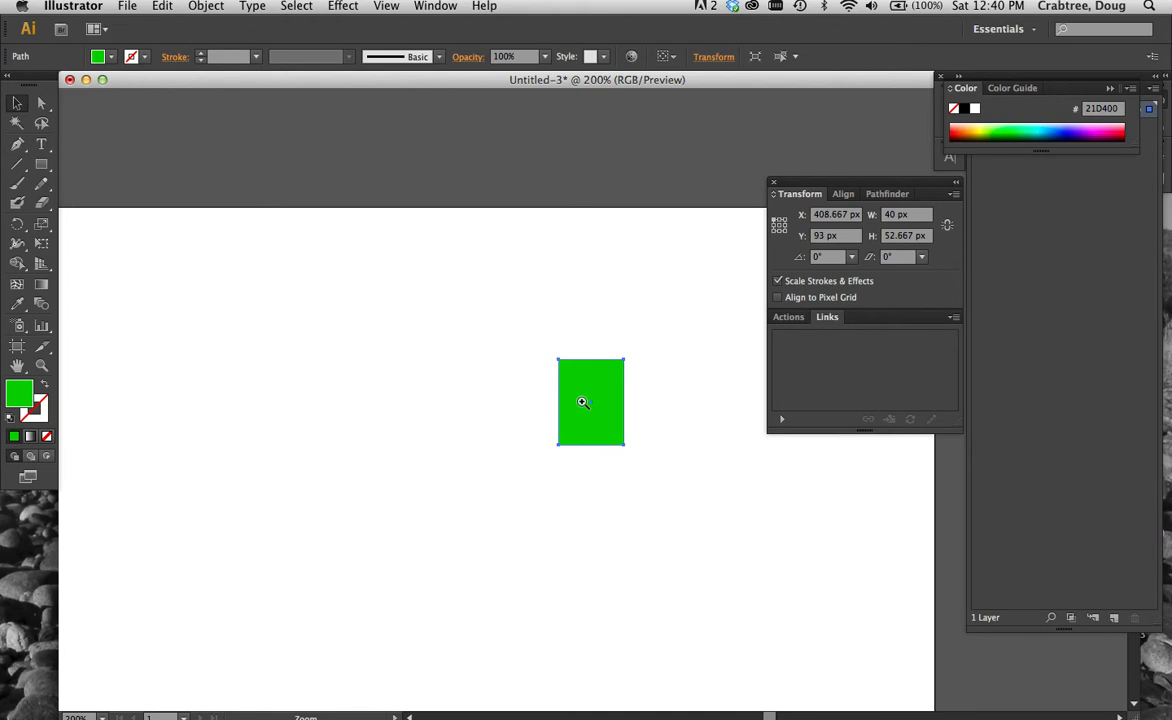
{"action": "left_click", "coordinate": [583, 401]}
{"action": "left_click", "coordinate": [584, 401]}
{"action": "left_click", "coordinate": [586, 402]}
{"action": "key", "text": "v"}
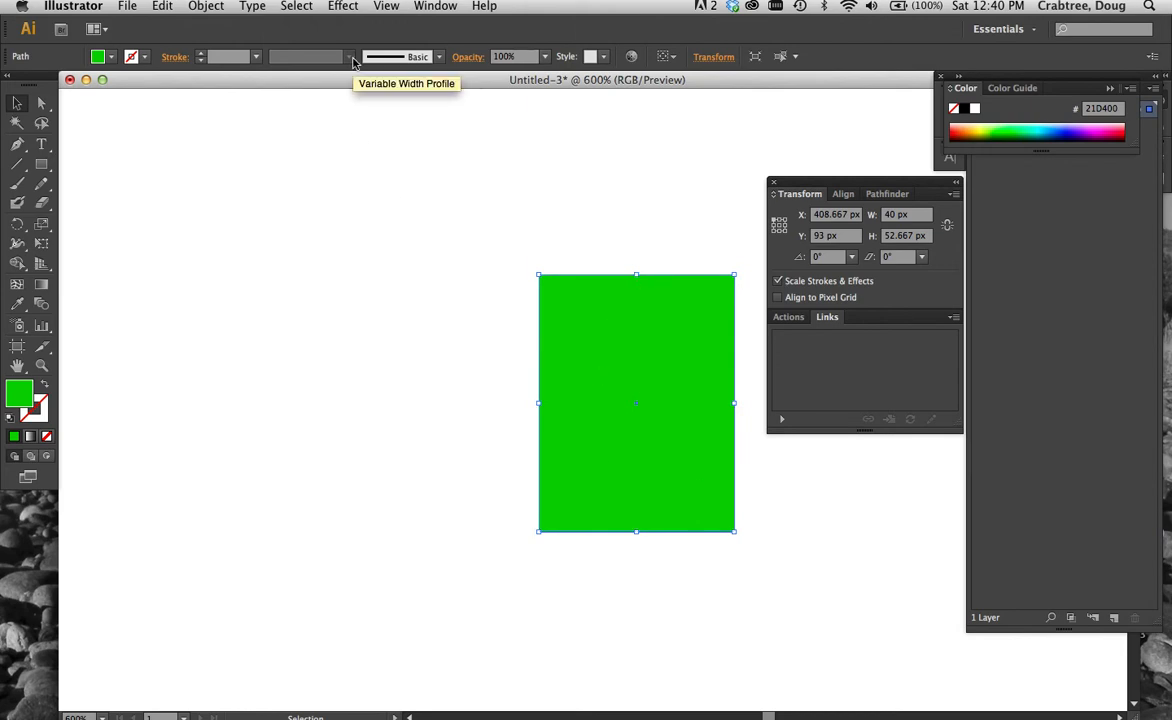
{"action": "left_click", "coordinate": [387, 7]}
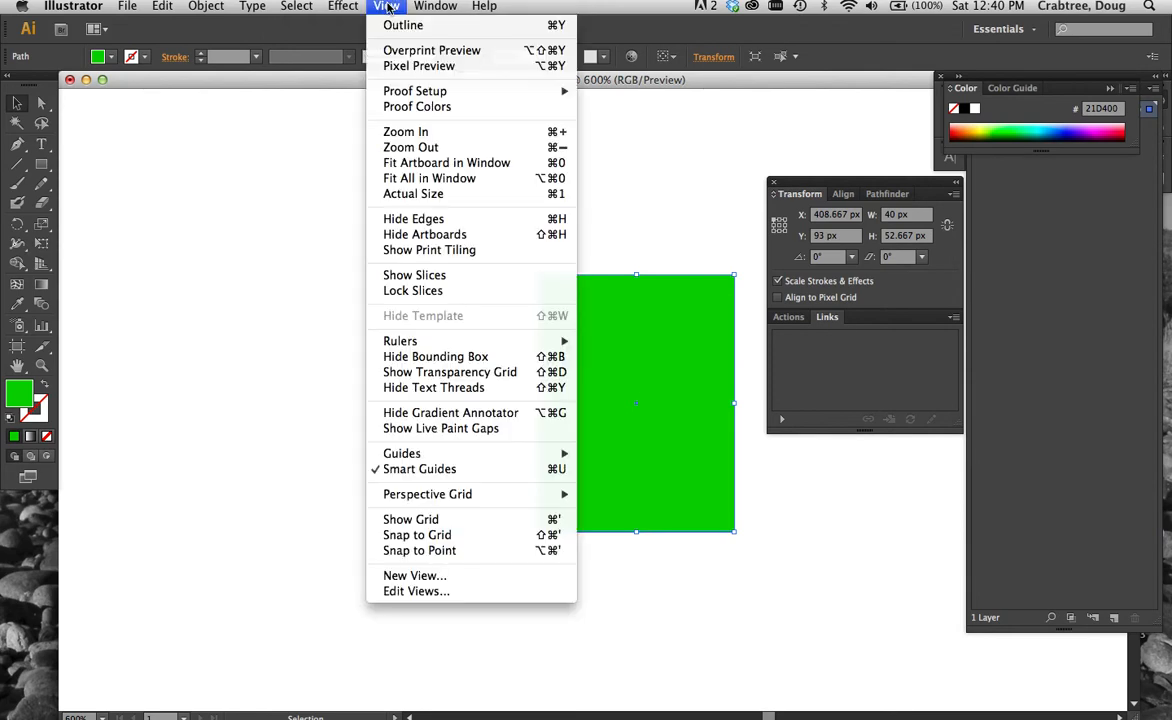
{"action": "left_click", "coordinate": [398, 66]}
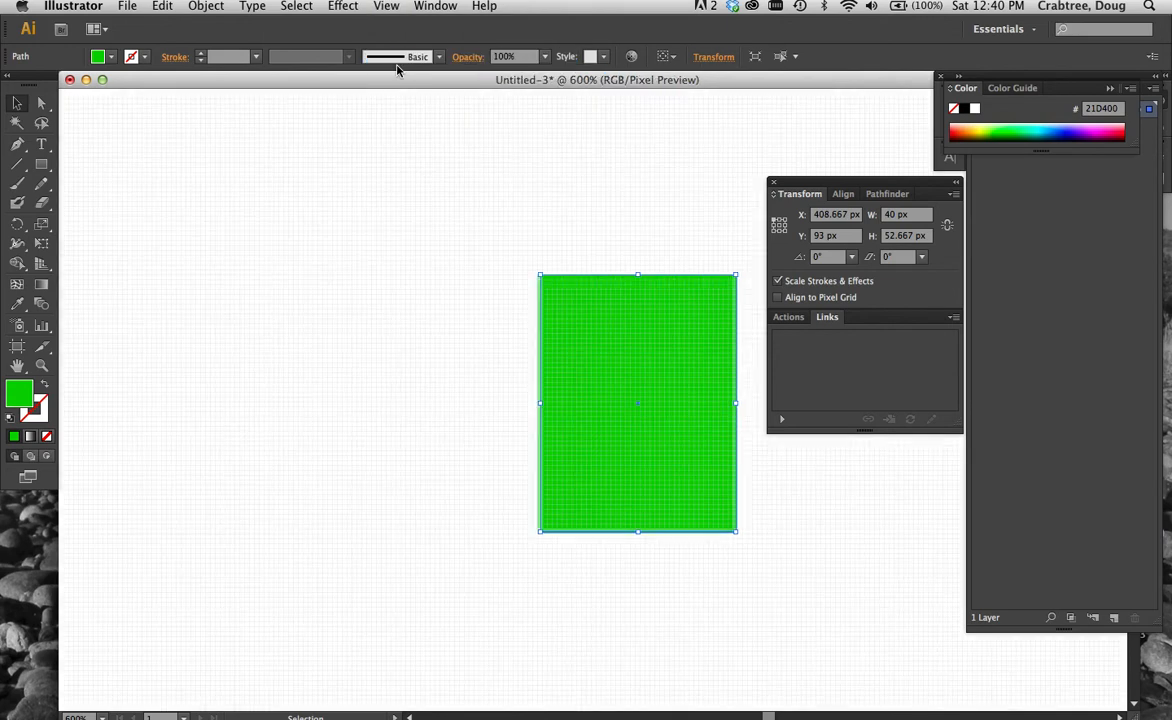
Step: Examine the rectangle's edges and corners at high magnification against the pixel grid
{"action": "key", "text": "z"}
{"action": "left_click", "coordinate": [633, 374]}
{"action": "left_click", "coordinate": [632, 375]}
{"action": "left_click", "coordinate": [631, 375]}
{"action": "scroll", "coordinate": [631, 377], "scroll_direction": "down", "scroll_amount": 5}
{"action": "scroll", "coordinate": [631, 380], "scroll_direction": "down", "scroll_amount": 3}
{"action": "scroll", "coordinate": [631, 380], "scroll_direction": "left", "scroll_amount": 1}
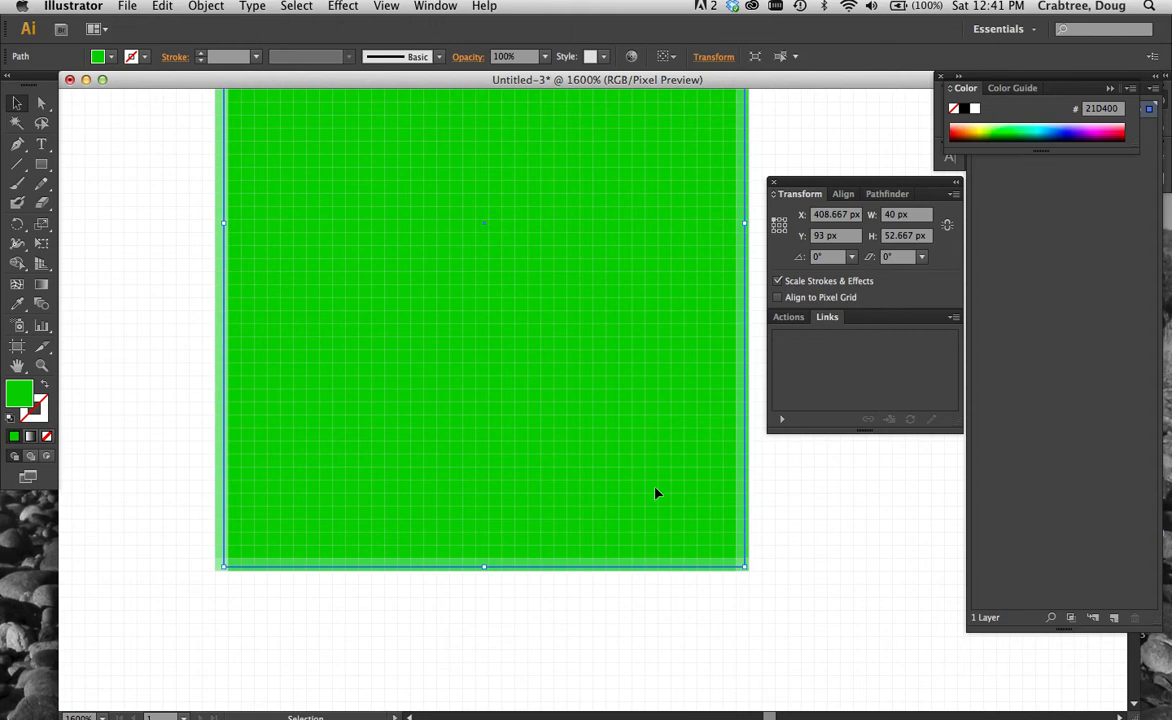
{"action": "scroll", "coordinate": [656, 492], "scroll_direction": "up", "scroll_amount": 6}
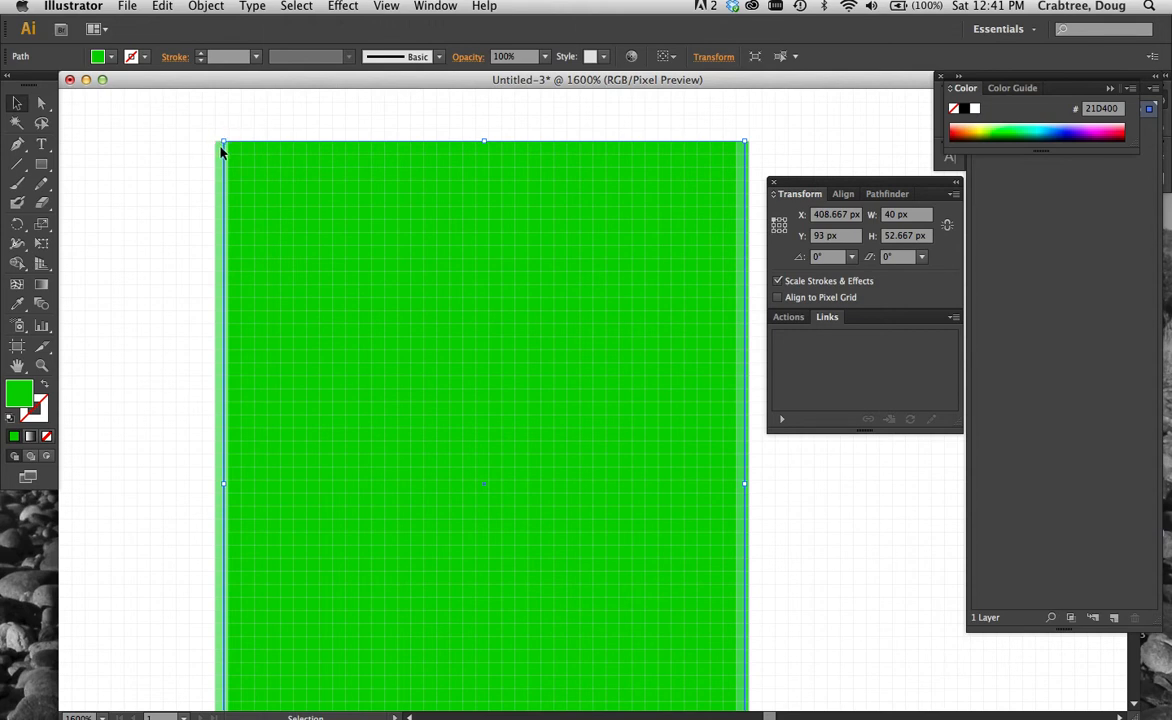
{"action": "key", "text": "z"}
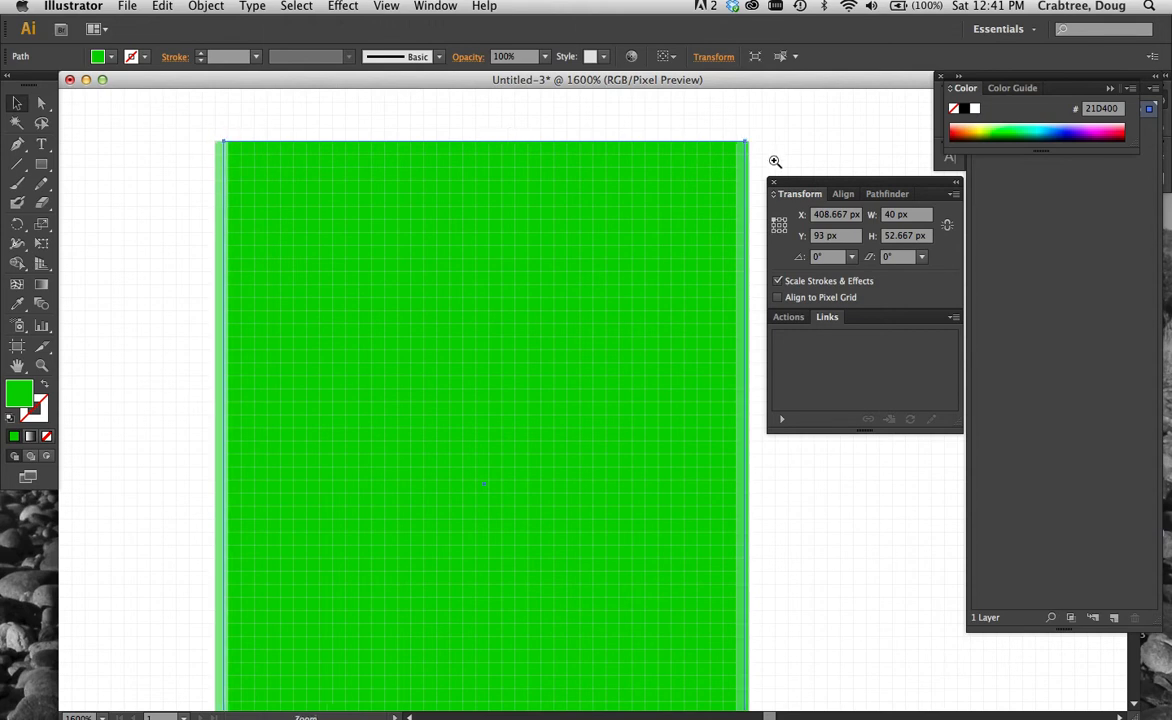
{"action": "left_click", "coordinate": [731, 153]}
{"action": "left_click", "coordinate": [535, 415]}
{"action": "key", "text": "v"}
{"action": "scroll", "coordinate": [646, 408], "scroll_direction": "down", "scroll_amount": 5}
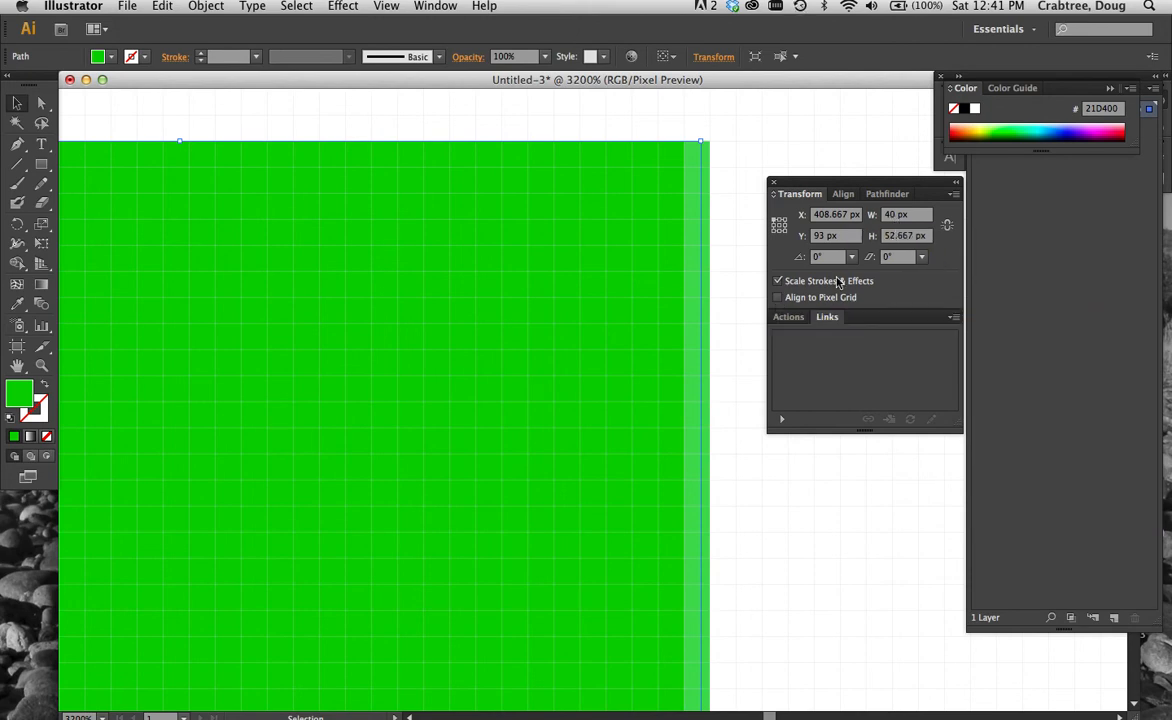
Step: Turn on Align to Pixel Grid for the rectangle, then move and resize it to about 22 by 18 px
{"action": "left_click", "coordinate": [778, 297]}
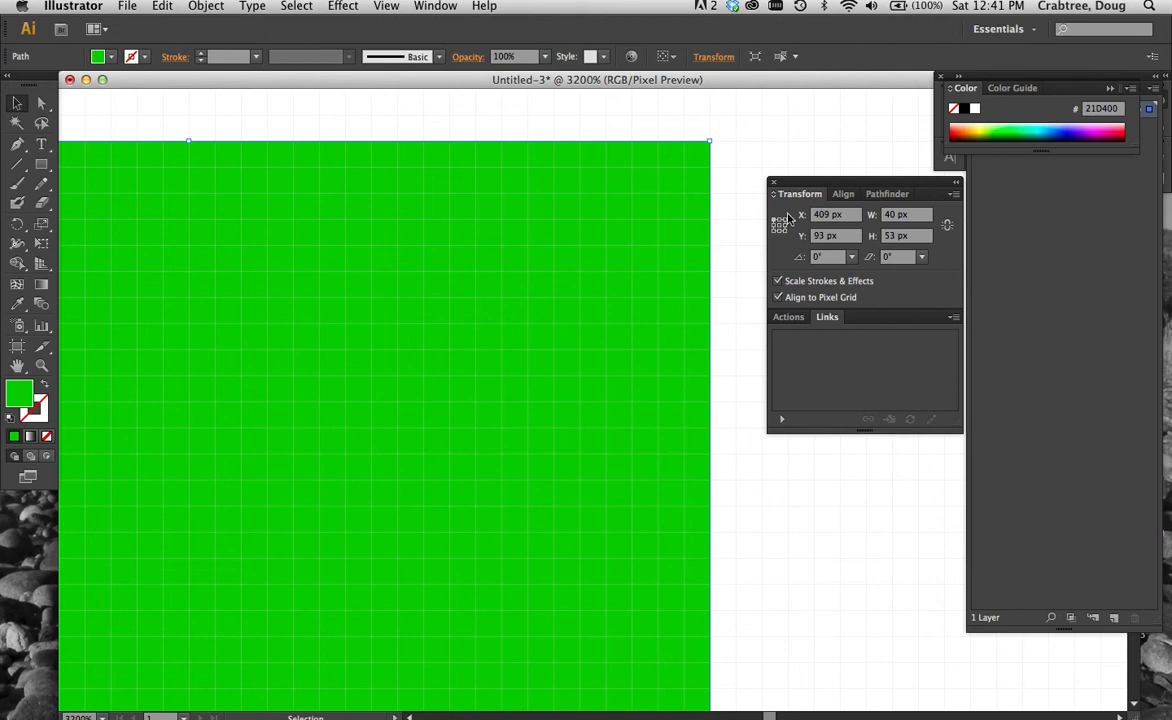
{"action": "left_click_drag", "start_coordinate": [636, 222], "coordinate": [662, 210]}
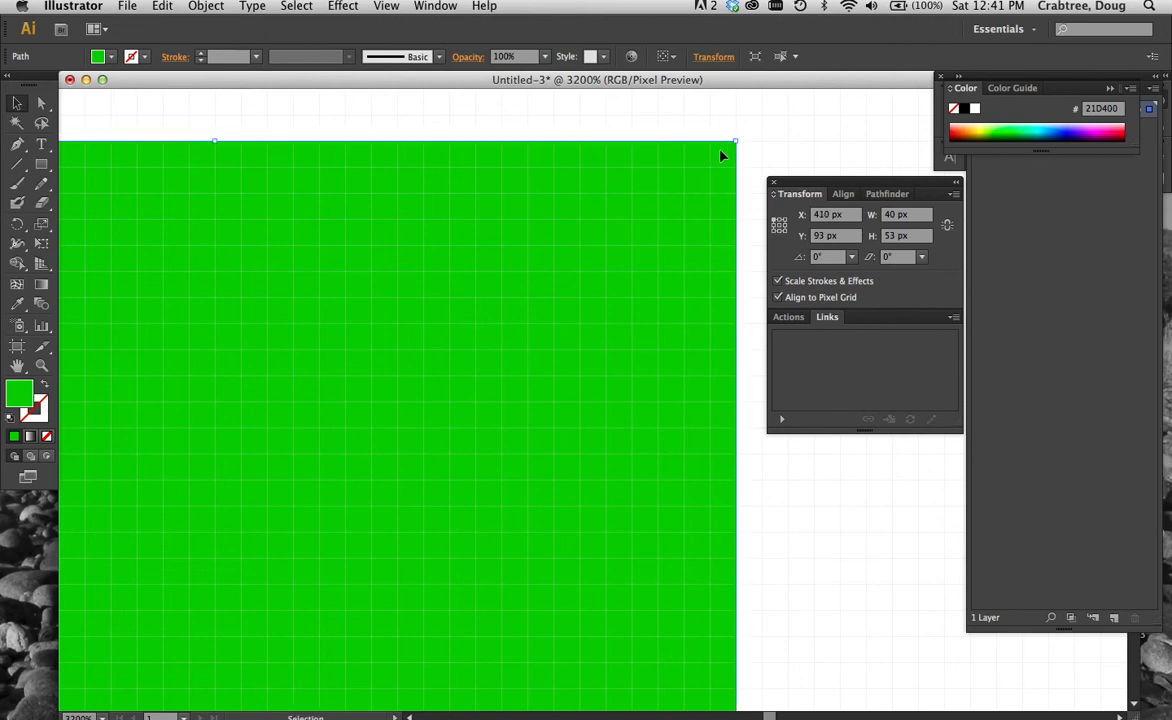
{"action": "left_click_drag", "start_coordinate": [737, 141], "coordinate": [317, 455]}
{"action": "left_click_drag", "start_coordinate": [195, 545], "coordinate": [617, 212]}
{"action": "left_click_drag", "start_coordinate": [737, 113], "coordinate": [684, 323]}
{"action": "left_click_drag", "start_coordinate": [537, 419], "coordinate": [604, 209]}
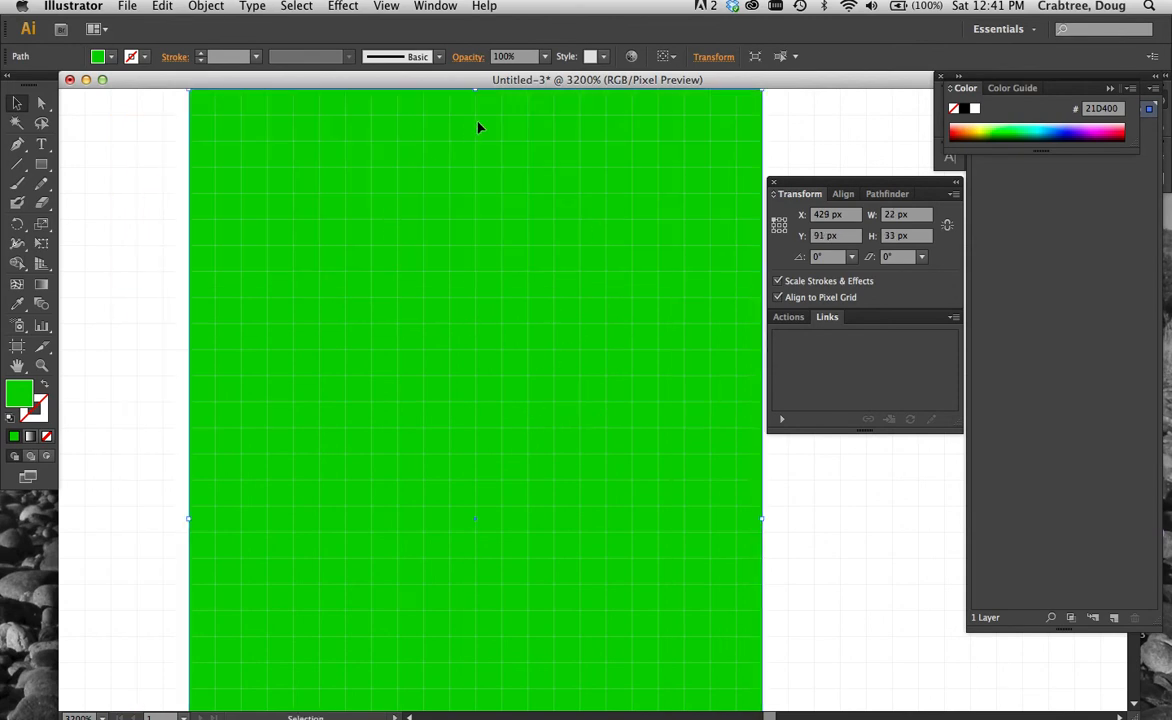
{"action": "left_click_drag", "start_coordinate": [476, 91], "coordinate": [487, 478]}
{"action": "left_click_drag", "start_coordinate": [497, 576], "coordinate": [484, 233]}
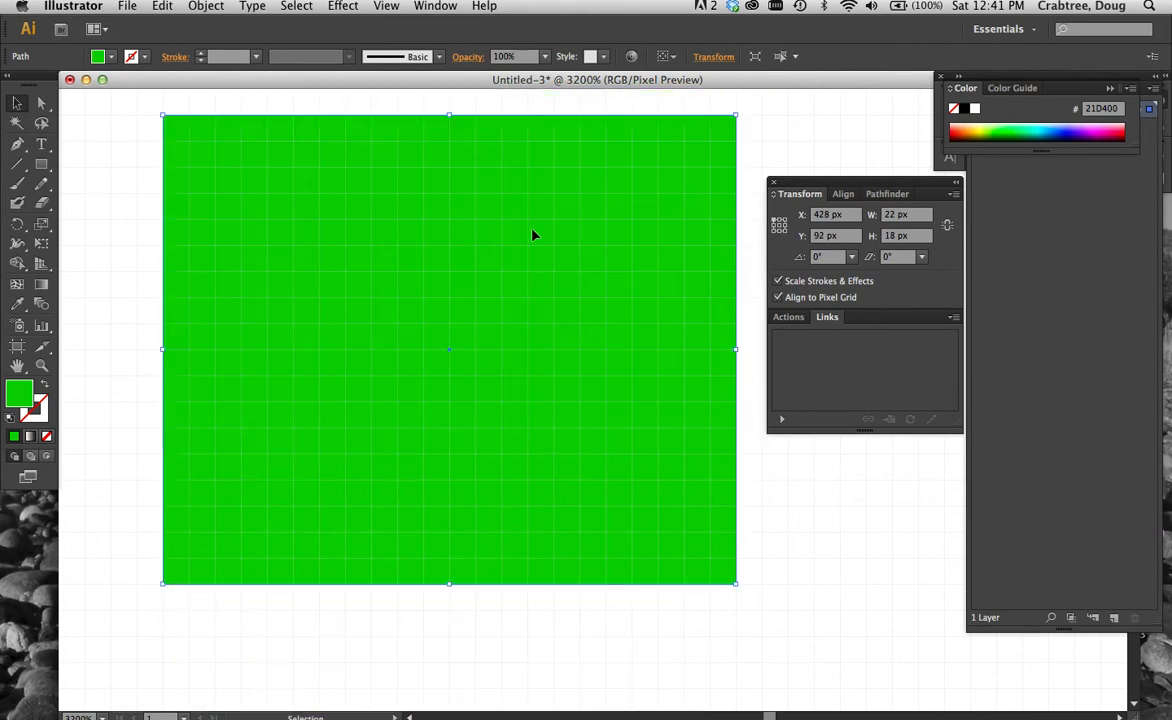
Step: Turn off Align to Pixel Grid and Pixel Preview, then shrink and shift the rectangle to about 19.3 by 15.25 px
{"action": "left_click", "coordinate": [777, 297]}
{"action": "left_click", "coordinate": [390, 7]}
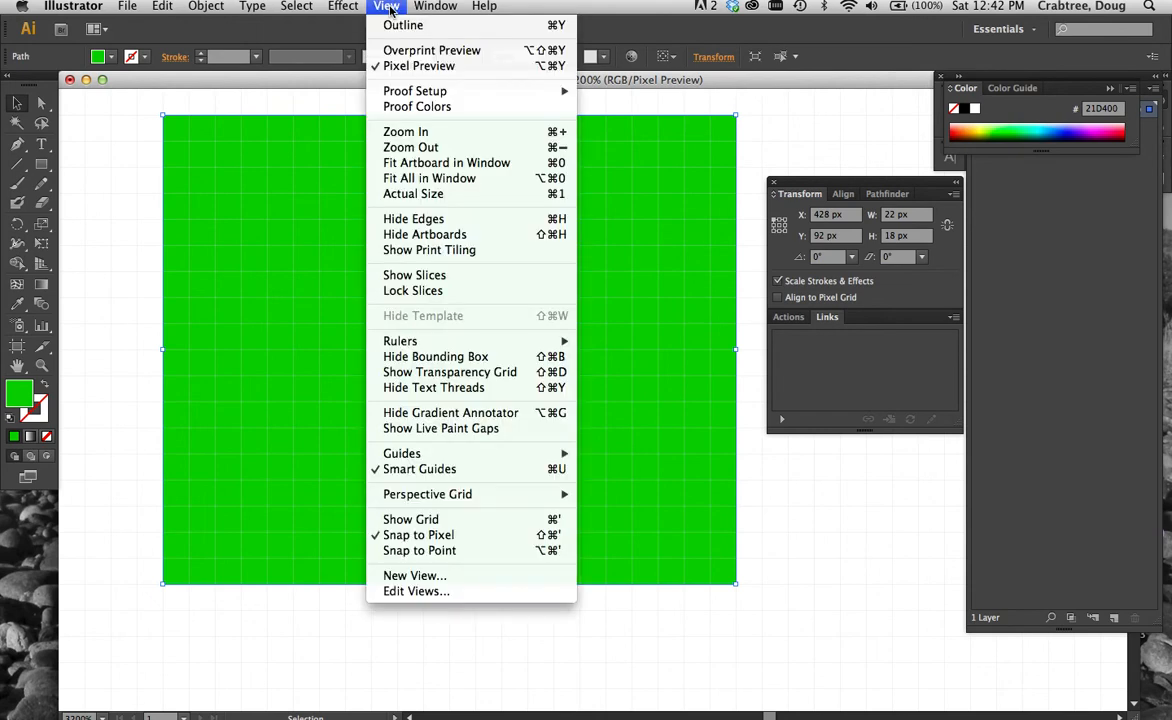
{"action": "left_click", "coordinate": [400, 66]}
{"action": "left_click_drag", "start_coordinate": [736, 583], "coordinate": [665, 512]}
{"action": "left_click_drag", "start_coordinate": [539, 395], "coordinate": [581, 421]}
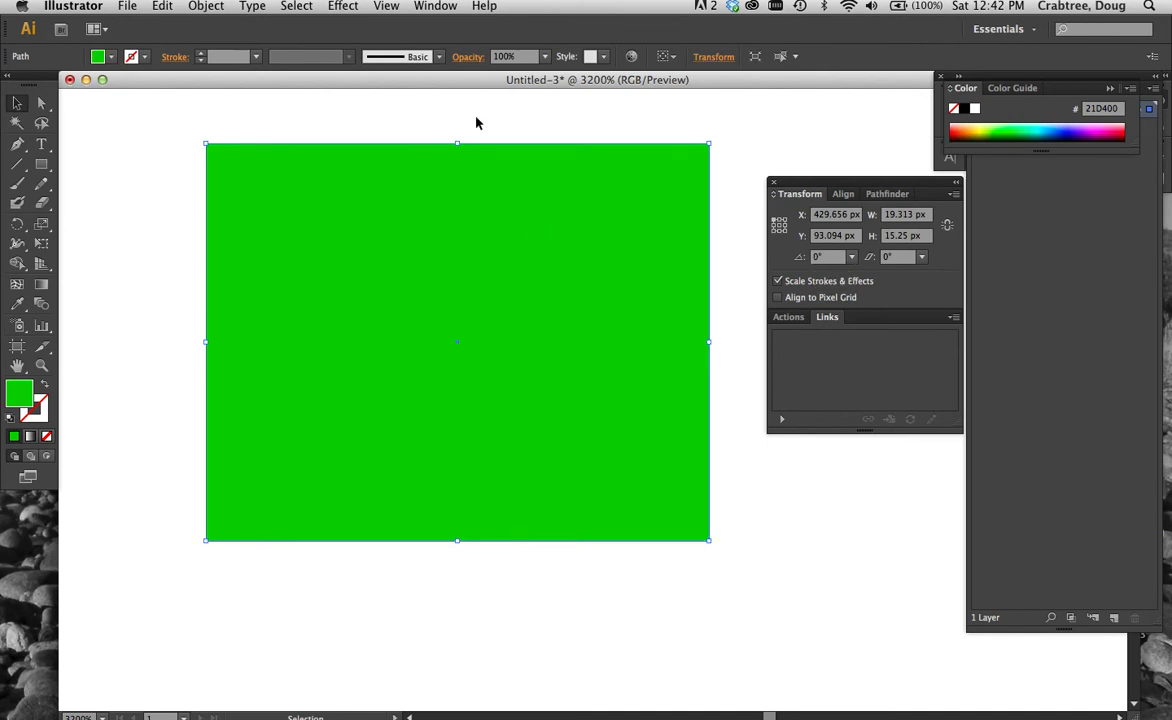
Step: Turn Pixel Preview back on and resize the rectangle from its lower-left corner to about 19 by 15 px, following the pixel grid
{"action": "left_click", "coordinate": [398, 8]}
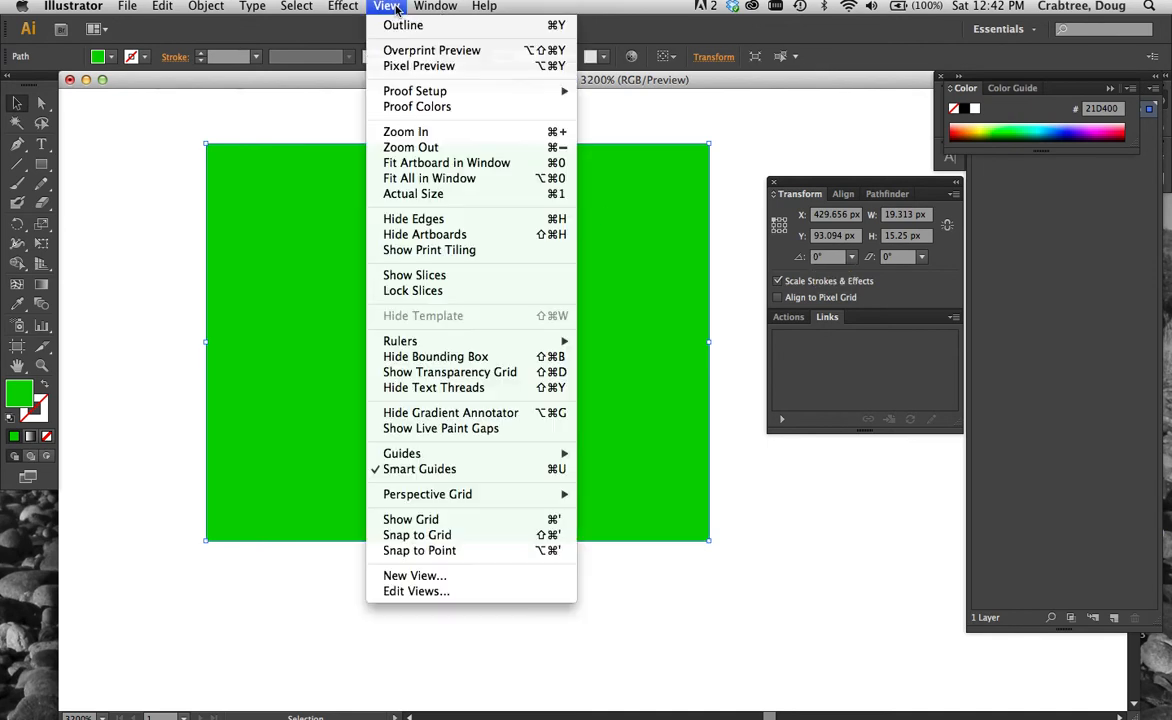
{"action": "left_click", "coordinate": [419, 66]}
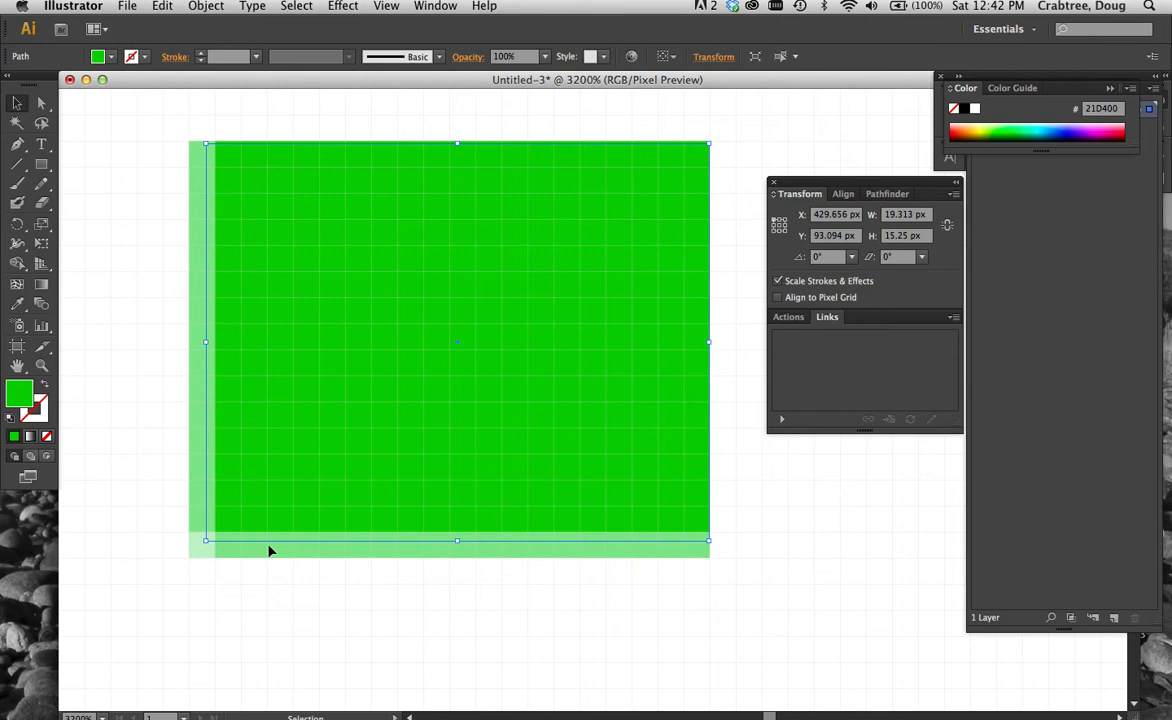
{"action": "key", "text": "super+h"}
{"action": "left_click_drag", "start_coordinate": [208, 539], "coordinate": [215, 531]}
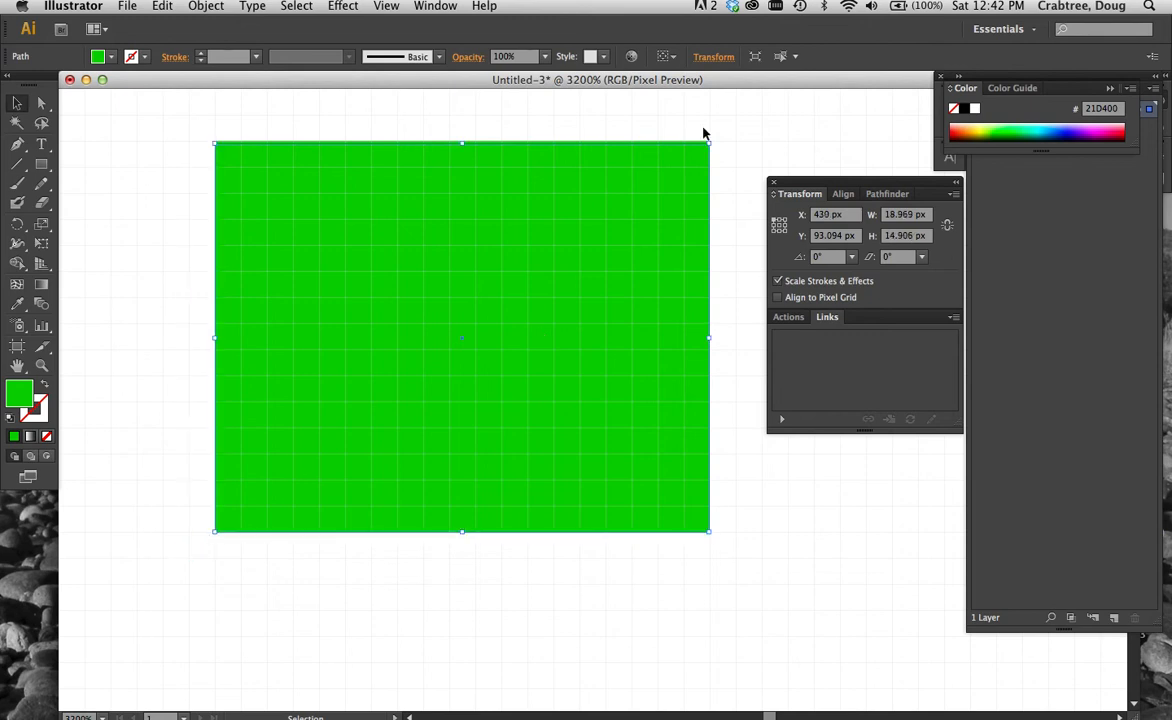
Step: Resize the rectangle from its corners and side with Pixel Preview on, ending at 17 by 13 px
{"action": "left_click_drag", "start_coordinate": [703, 150], "coordinate": [692, 148]}
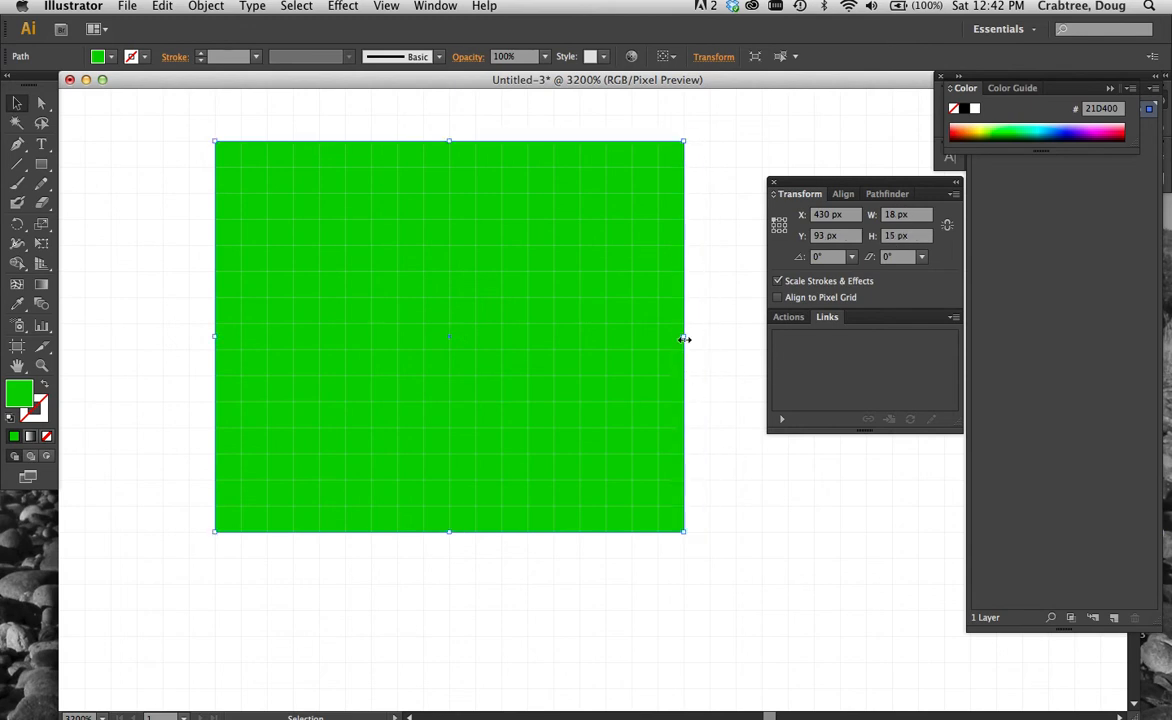
{"action": "left_click_drag", "start_coordinate": [688, 337], "coordinate": [736, 333]}
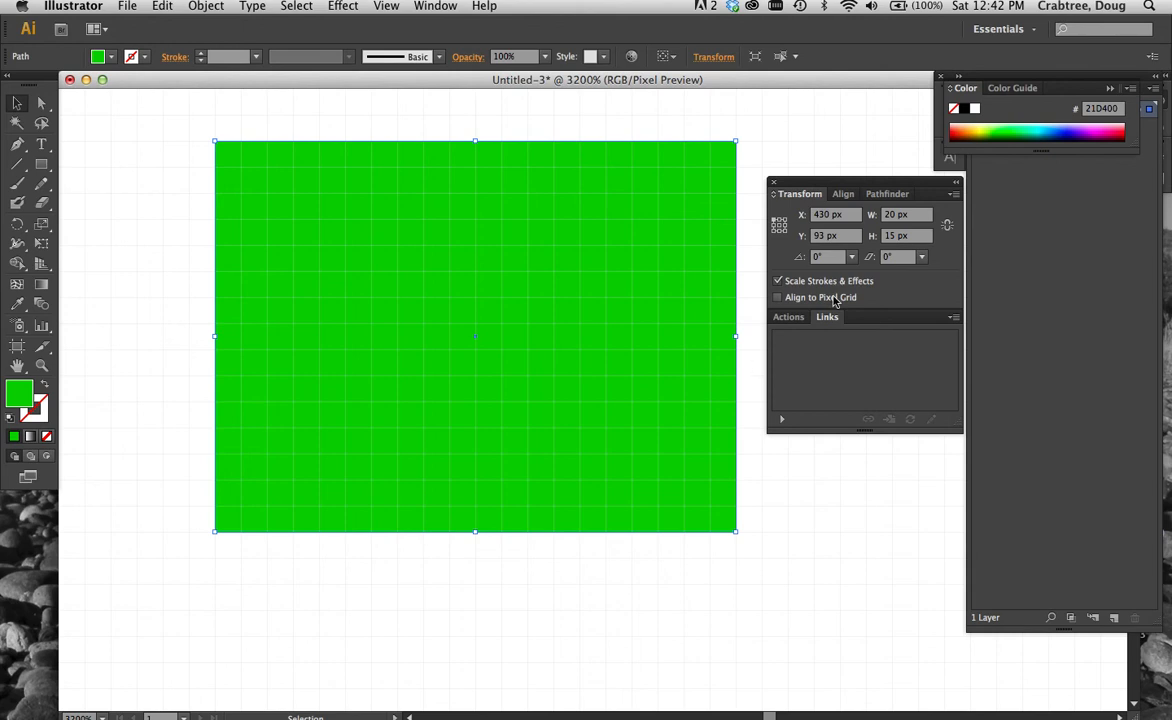
{"action": "left_click_drag", "start_coordinate": [733, 530], "coordinate": [657, 479]}
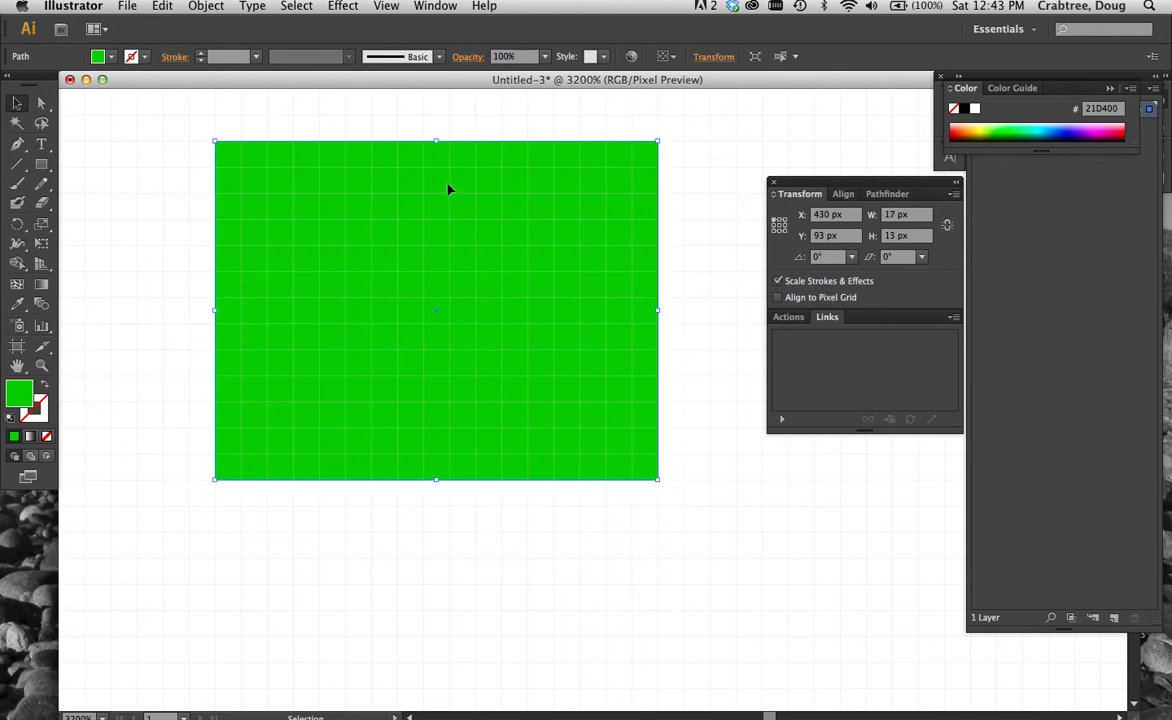
Step: Turn off Pixel Preview, then shift the rectangle slightly down and right and shrink it from its upper-right corner to about 15.8 by 12 px
{"action": "left_click", "coordinate": [386, 6]}
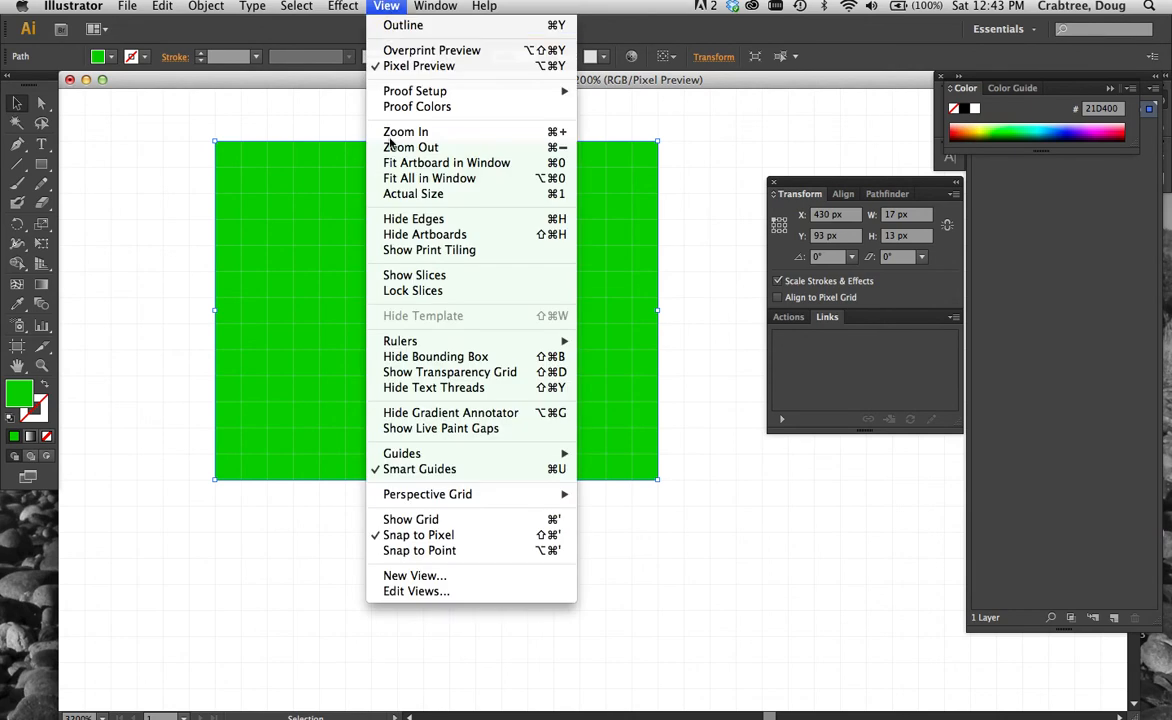
{"action": "left_click", "coordinate": [413, 67]}
{"action": "left_click_drag", "start_coordinate": [657, 481], "coordinate": [698, 496]}
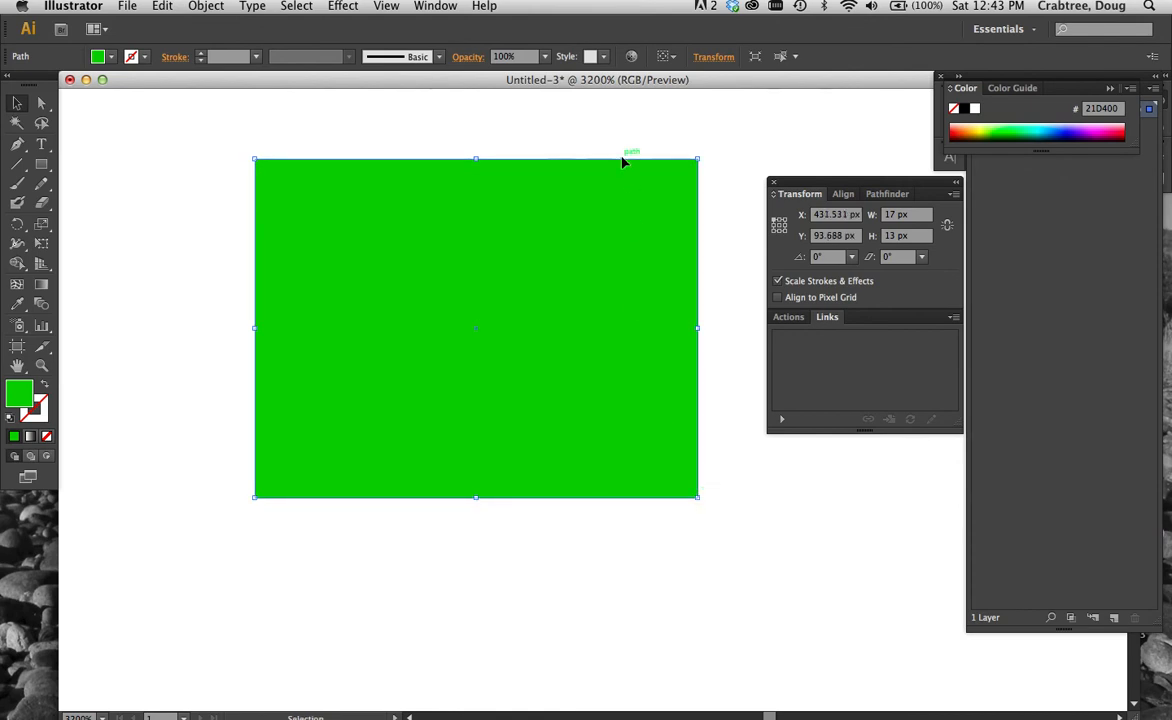
{"action": "left_click_drag", "start_coordinate": [697, 159], "coordinate": [667, 185]}
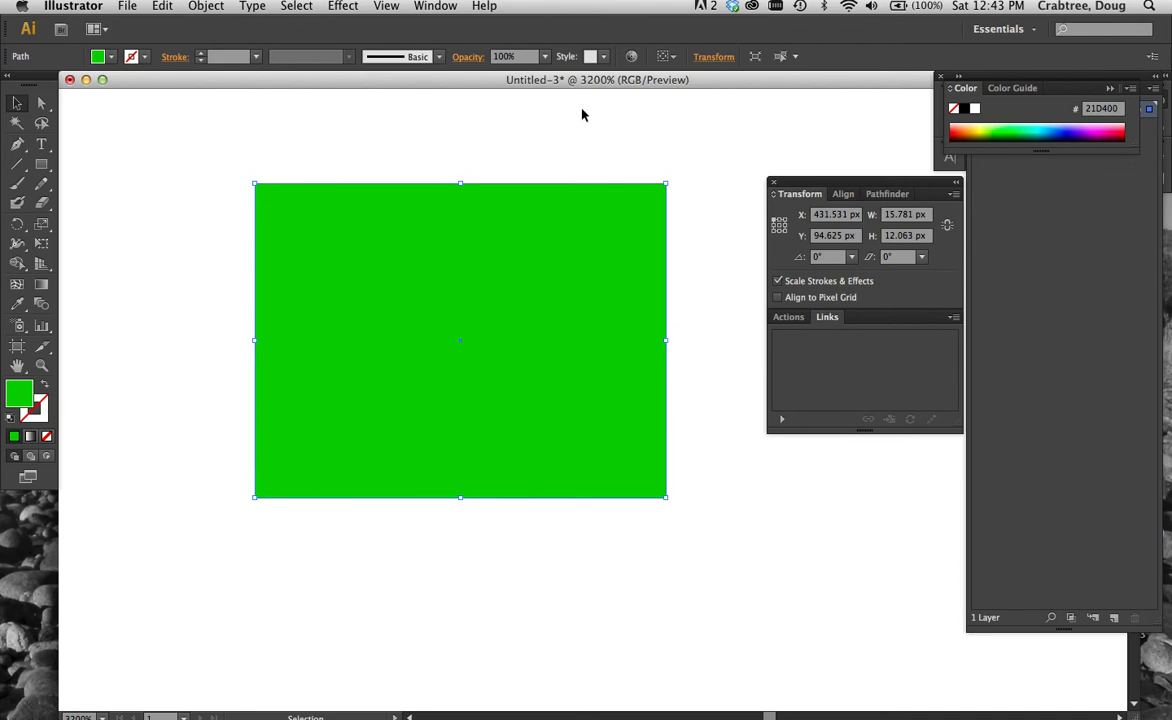
Step: Turn Pixel Preview back on and enable Align to Pixel Grid for the rectangle
{"action": "left_click", "coordinate": [378, 6]}
{"action": "left_click", "coordinate": [401, 66]}
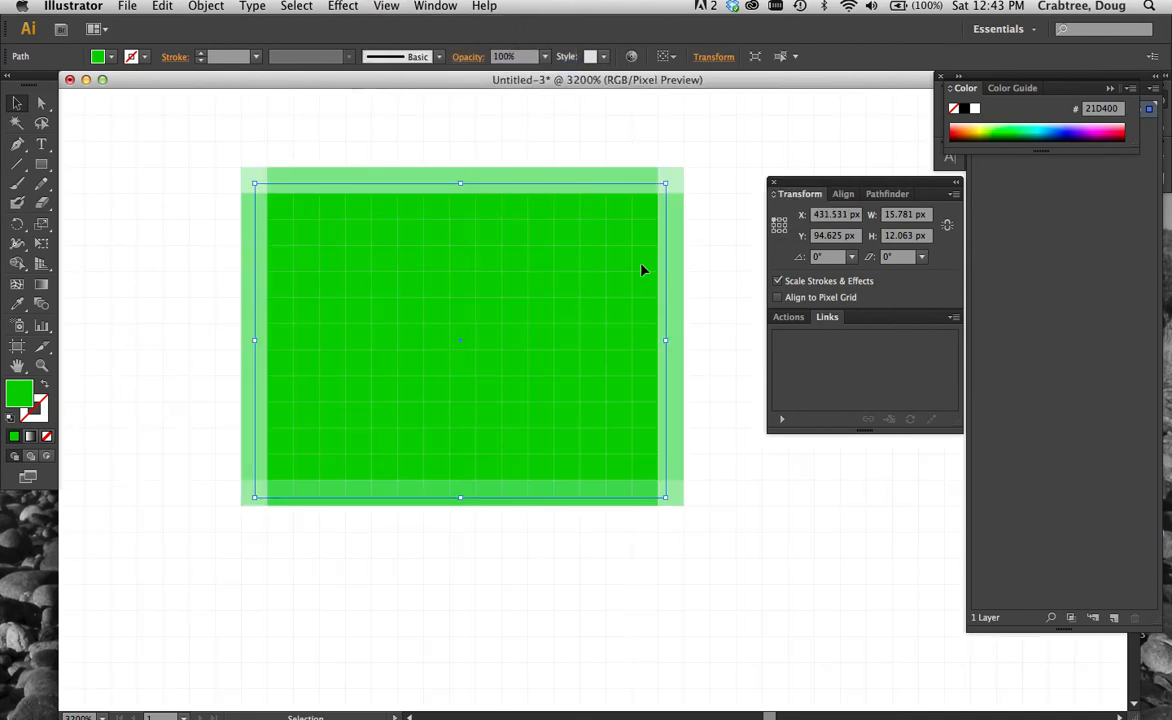
{"action": "left_click", "coordinate": [778, 299]}
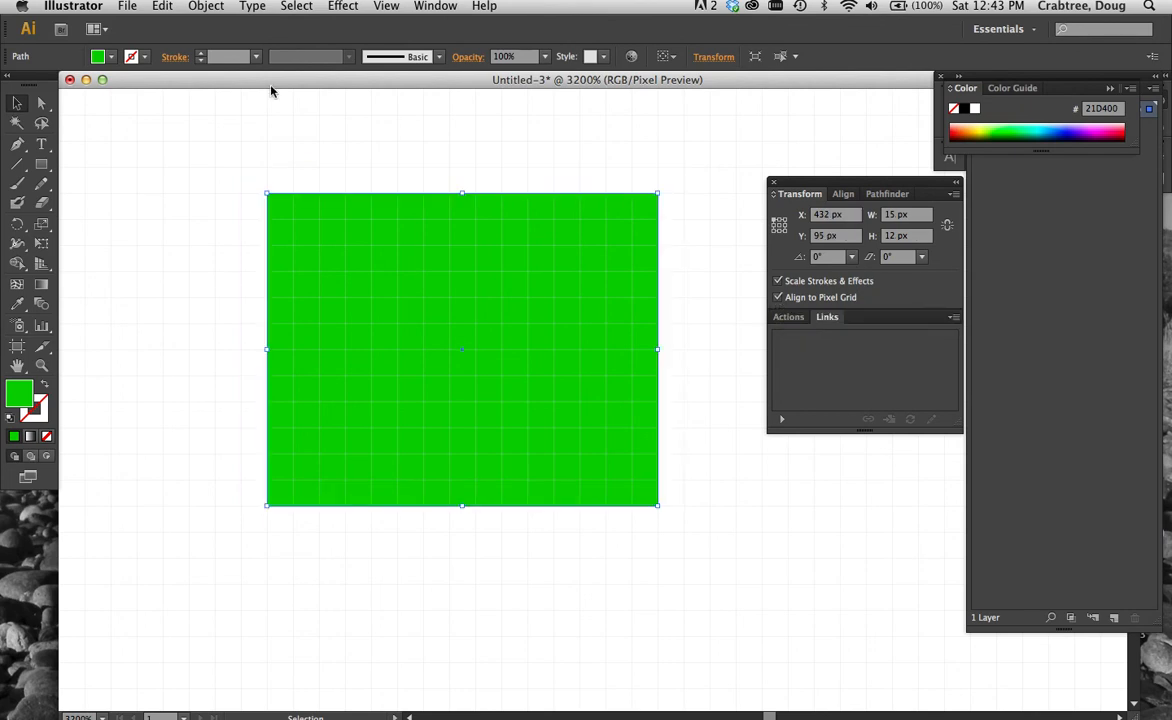
Step: Select the rectangle's lower-right anchor point, then rotate the whole rectangle slightly clockwise
{"action": "left_click", "coordinate": [41, 103]}
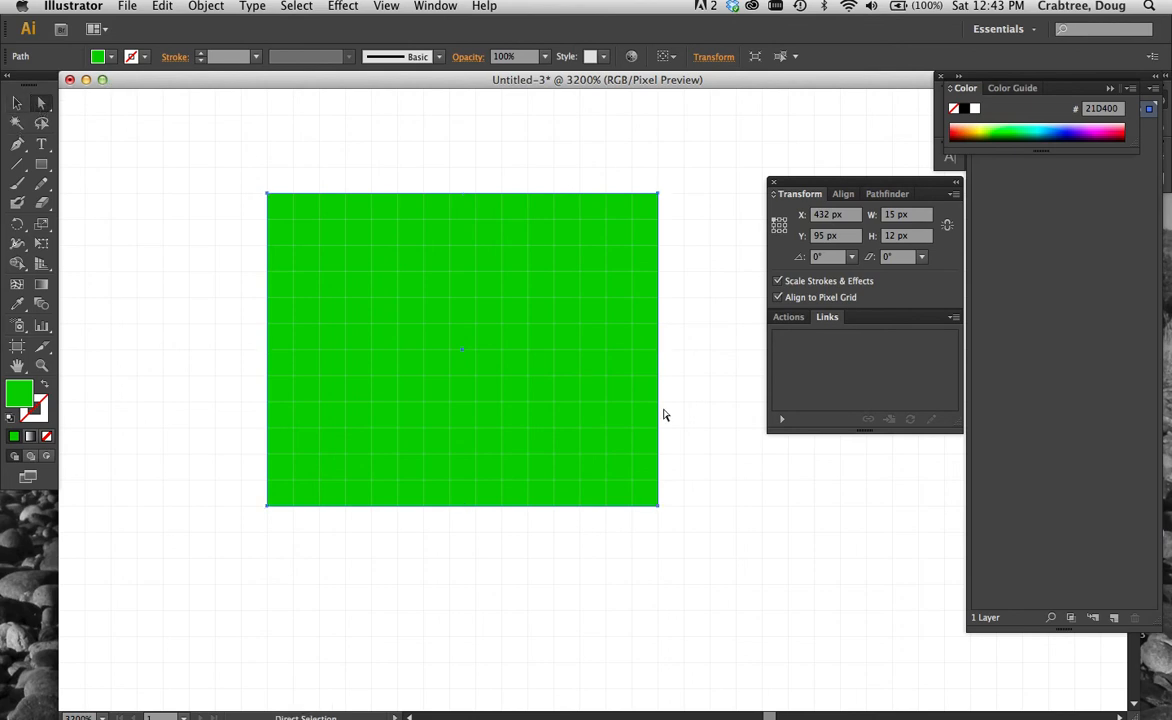
{"action": "left_click_drag", "start_coordinate": [694, 478], "coordinate": [583, 547]}
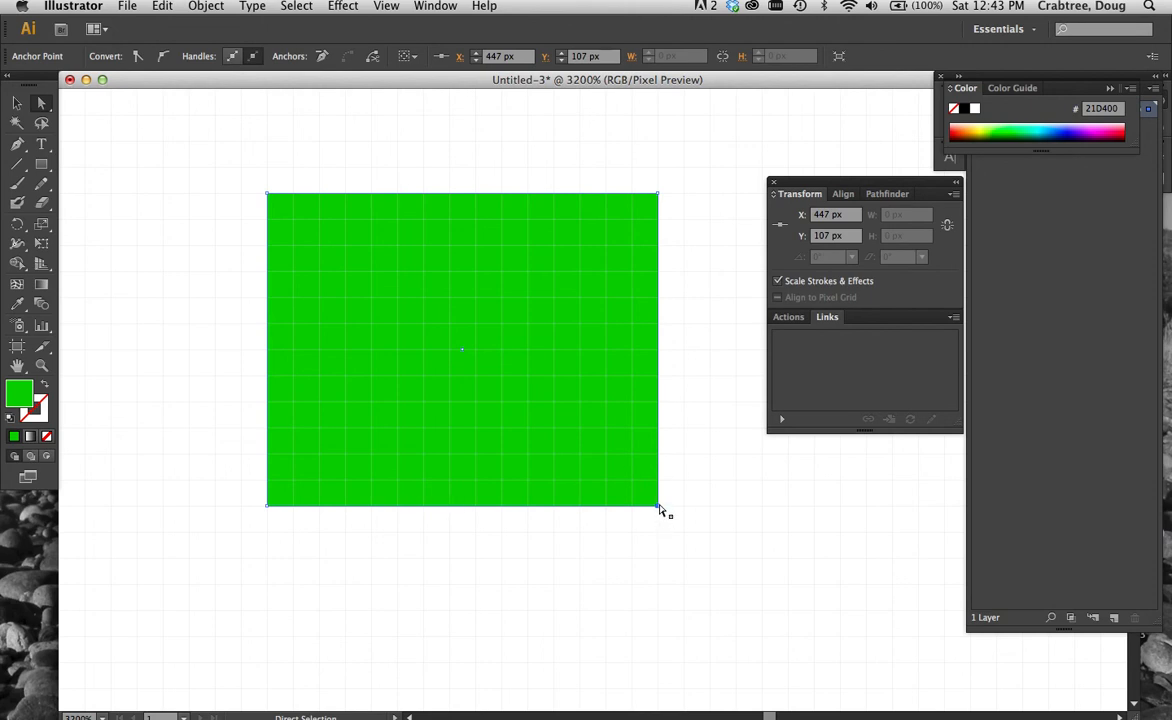
{"action": "mouse_move", "coordinate": [659, 507]}
{"action": "left_mouse_down"}
{"action": "mouse_move", "coordinate": [561, 433]}
{"action": "mouse_move", "coordinate": [471, 335]}
{"action": "mouse_move", "coordinate": [512, 341]}
{"action": "mouse_move", "coordinate": [604, 405]}
{"action": "mouse_move", "coordinate": [659, 526]}
{"action": "mouse_move", "coordinate": [658, 500]}
{"action": "left_mouse_up"}
{"action": "left_click", "coordinate": [18, 104]}
{"action": "left_click_drag", "start_coordinate": [258, 190], "coordinate": [287, 166]}
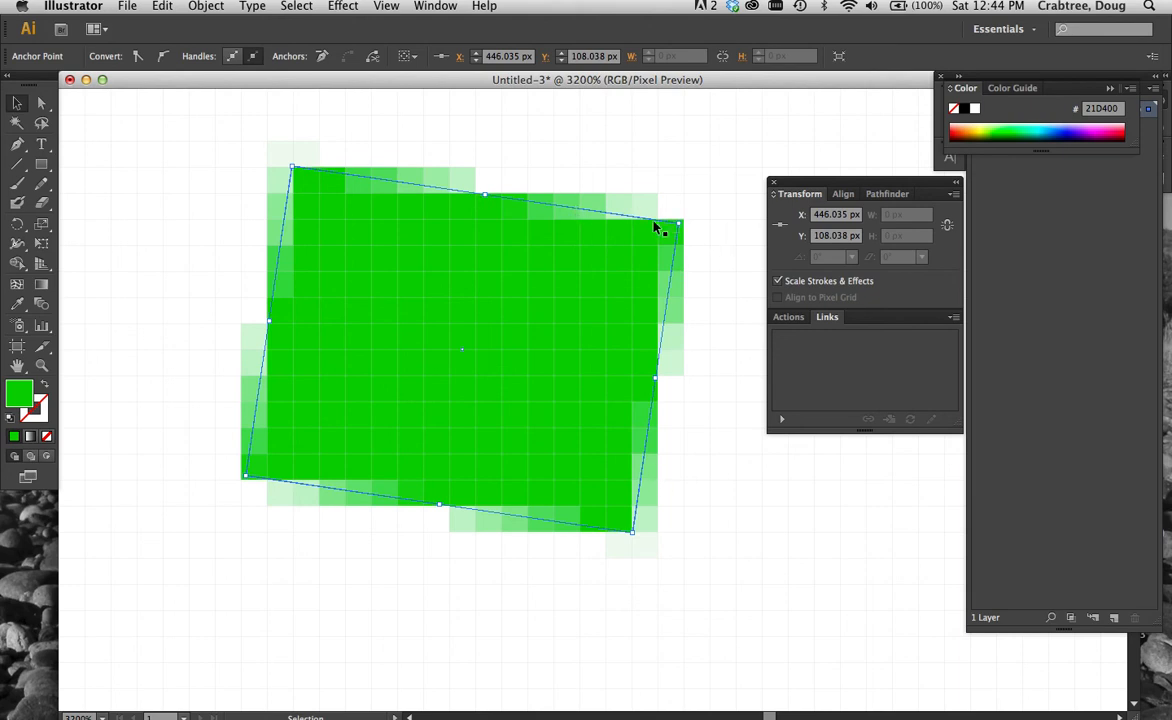
Step: Snap the rotated shape's upper-right anchor to X 448, Y 94 px and its upper-left anchor to X 433, Y 94 px, then deselect
{"action": "left_click", "coordinate": [41, 103]}
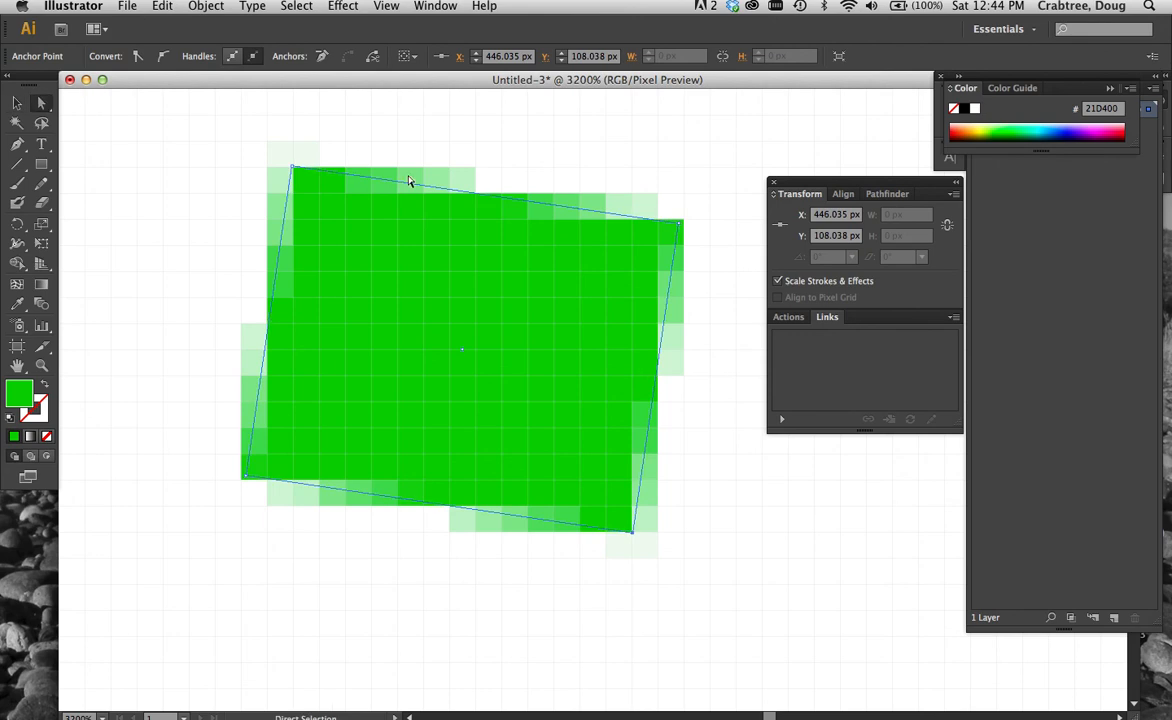
{"action": "left_click", "coordinate": [678, 225]}
{"action": "left_click_drag", "start_coordinate": [678, 226], "coordinate": [687, 182]}
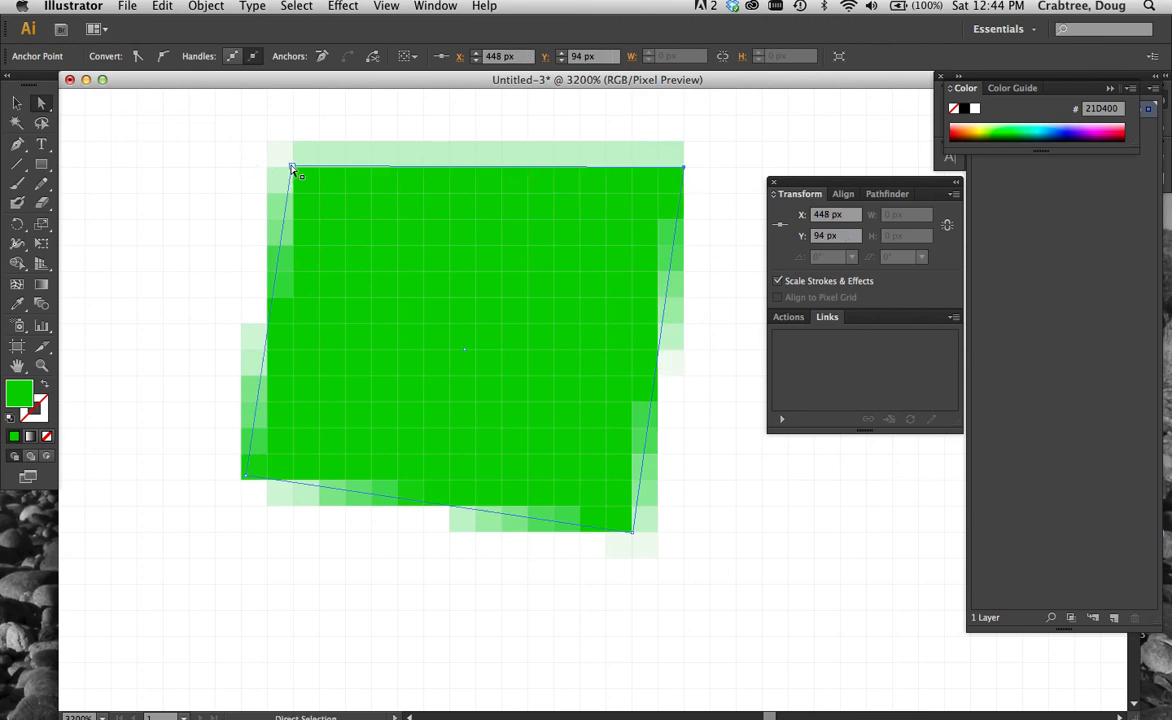
{"action": "left_click_drag", "start_coordinate": [292, 172], "coordinate": [292, 175]}
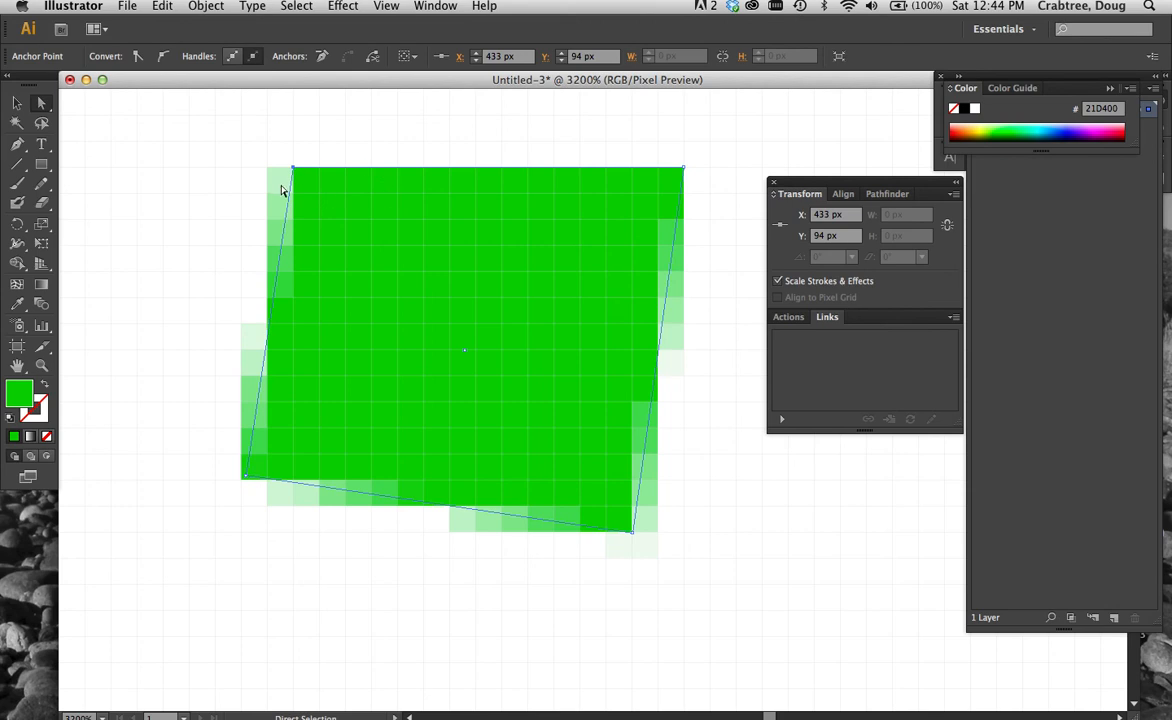
{"action": "key", "text": "super+shift+a"}
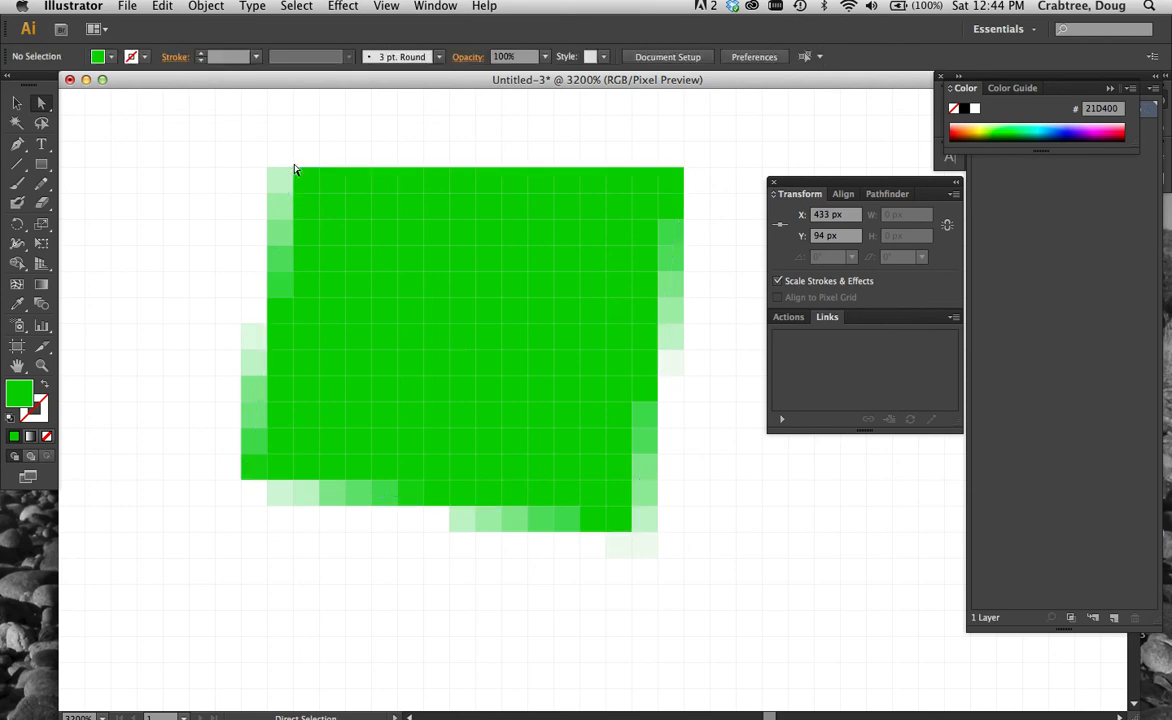
Step: Move the shape's two left anchors outward to near X 430 px, then snap the upper-left anchor to X 430, Y 94 px
{"action": "left_click_drag", "start_coordinate": [292, 172], "coordinate": [243, 172]}
{"action": "left_click_drag", "start_coordinate": [246, 479], "coordinate": [230, 479]}
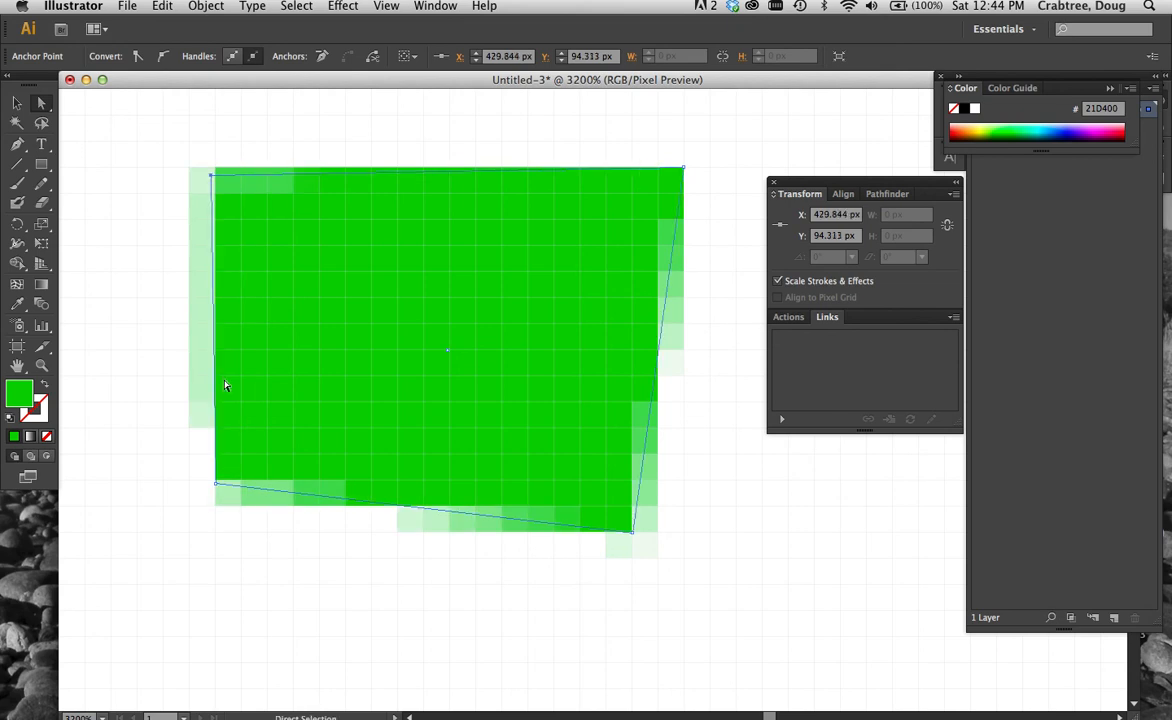
{"action": "left_click", "coordinate": [193, 158]}
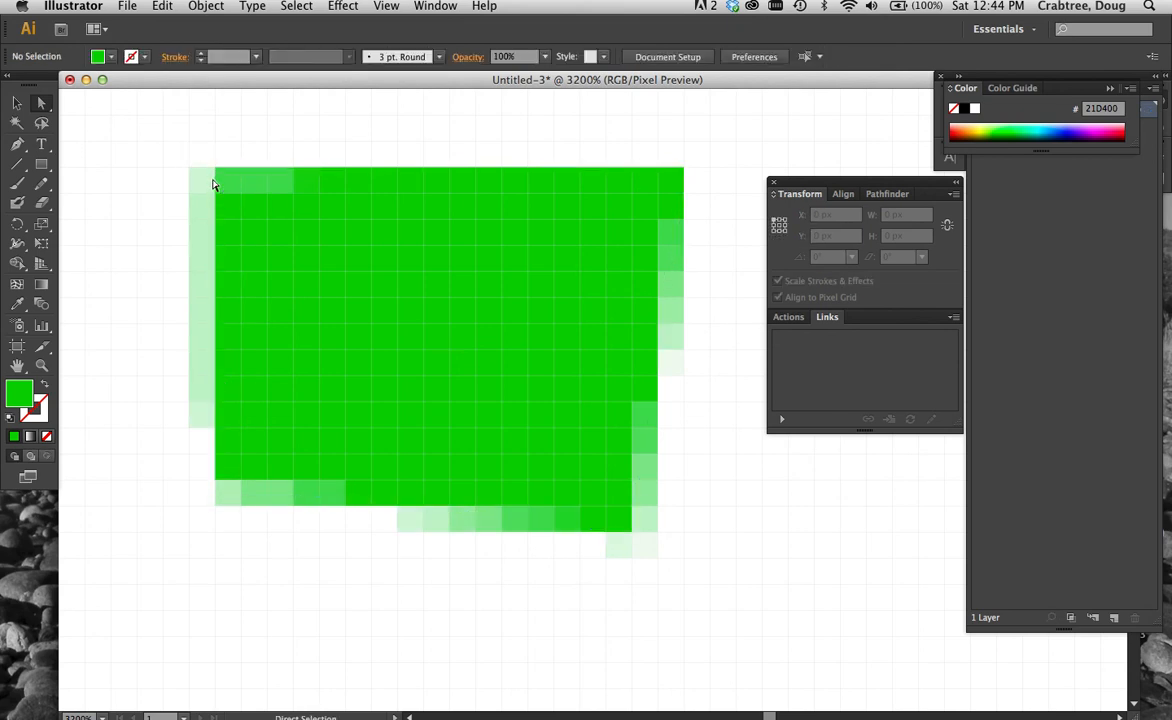
{"action": "left_click_drag", "start_coordinate": [172, 128], "coordinate": [225, 169]}
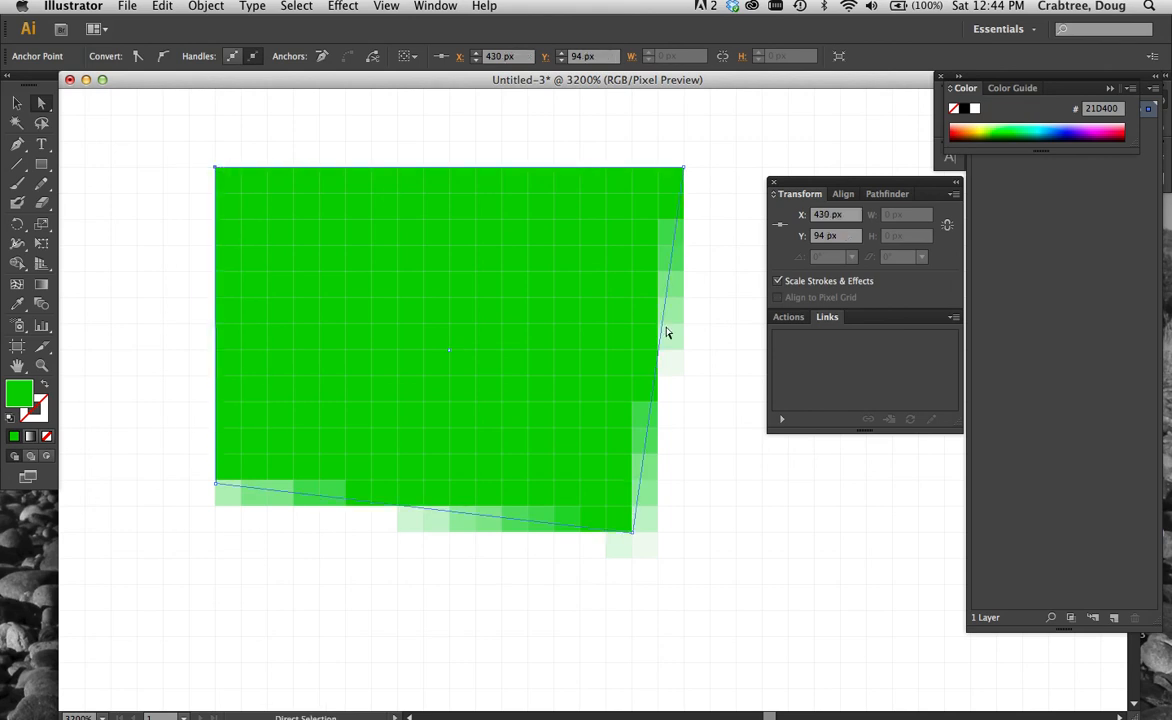
Step: Compare the shape with Pixel Preview off and on, then move the whole shape right to X 431 px
{"action": "key", "text": "super"}
{"action": "left_click", "coordinate": [387, 6]}
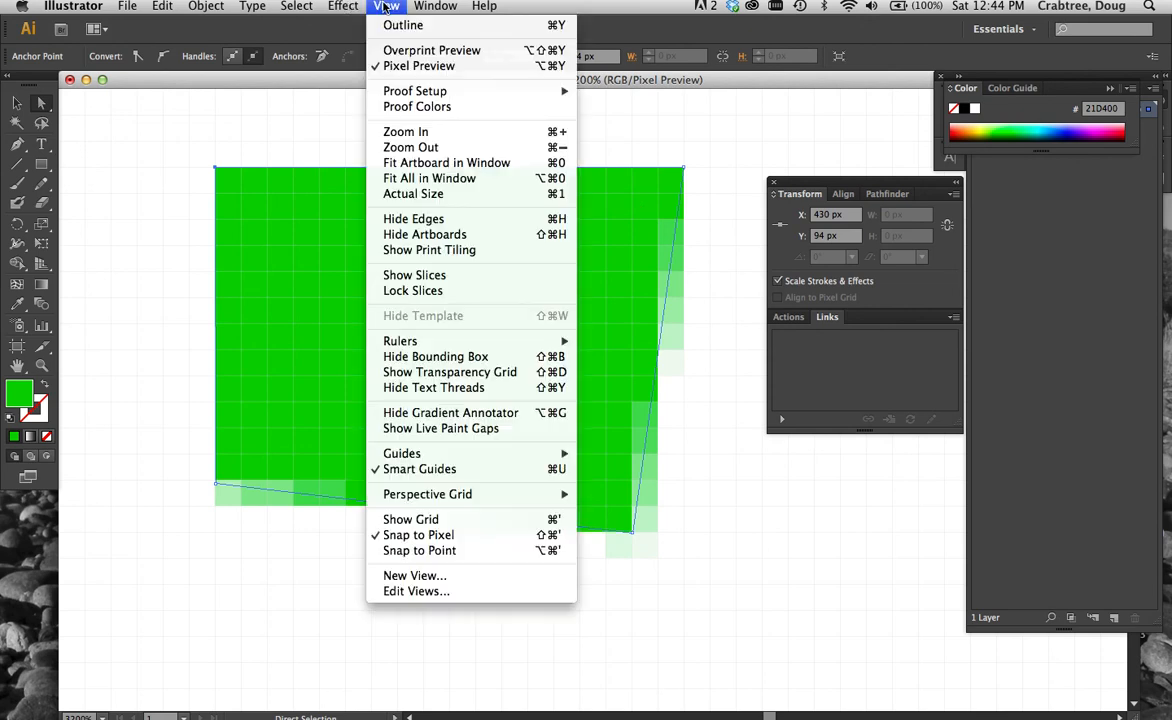
{"action": "left_click", "coordinate": [395, 66]}
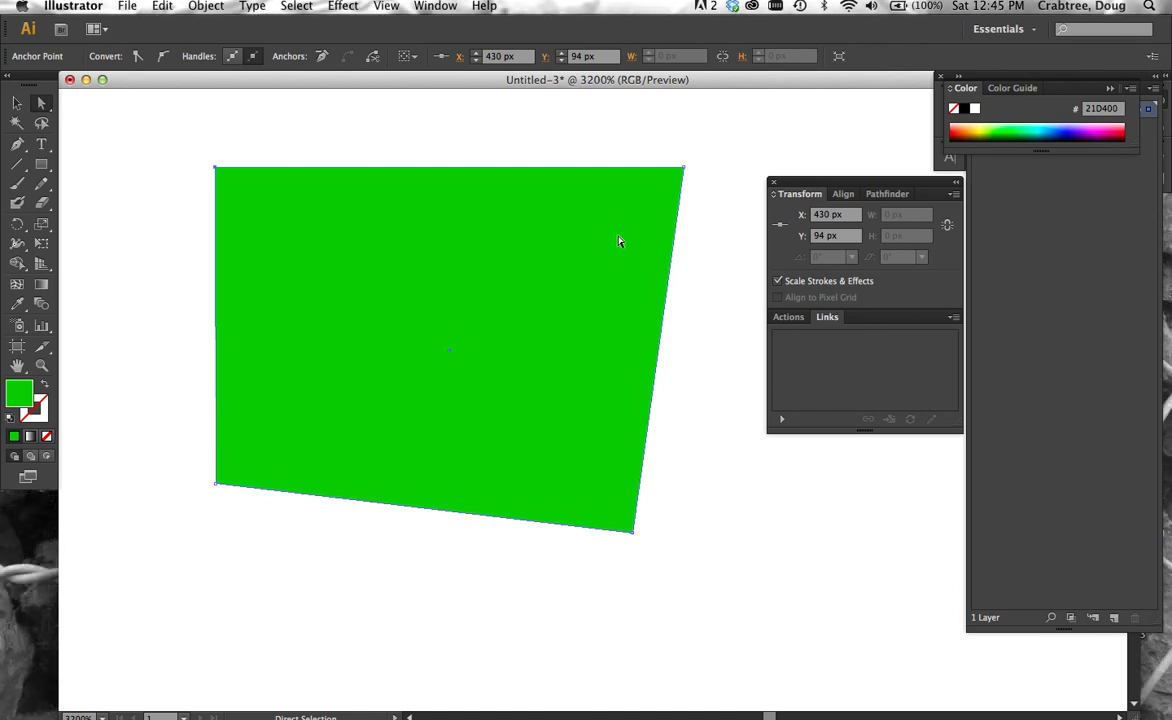
{"action": "left_click", "coordinate": [403, 7]}
{"action": "left_click", "coordinate": [366, 68]}
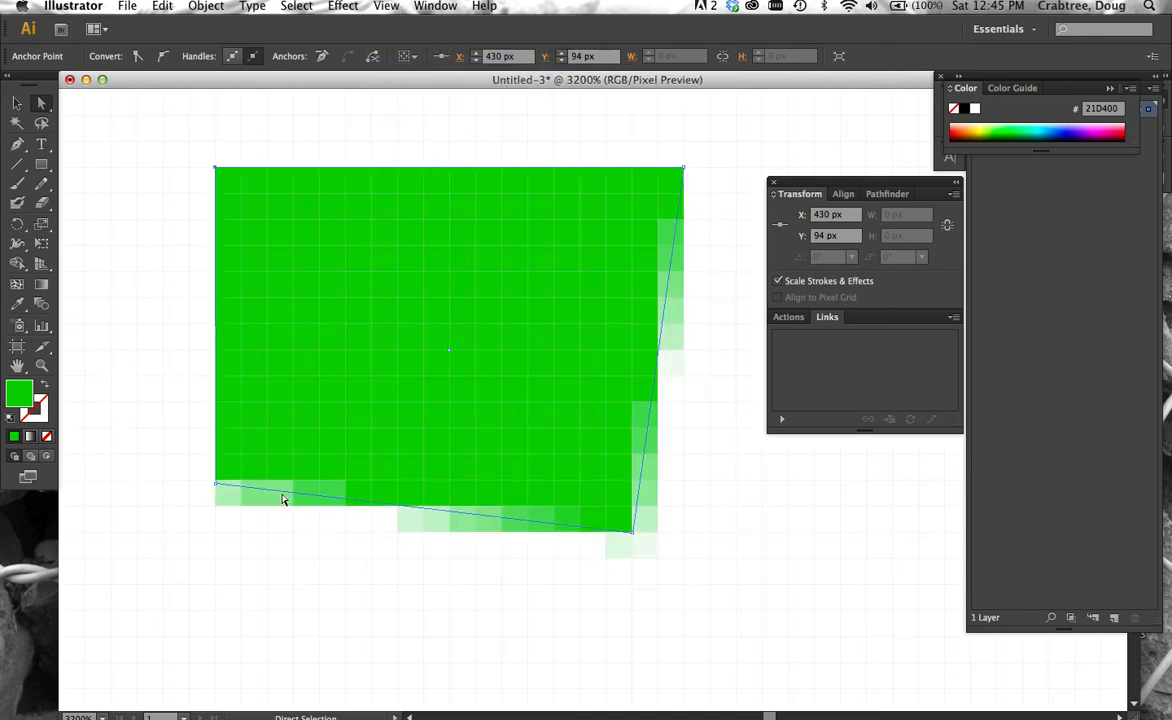
{"action": "left_click_drag", "start_coordinate": [333, 492], "coordinate": [361, 492]}
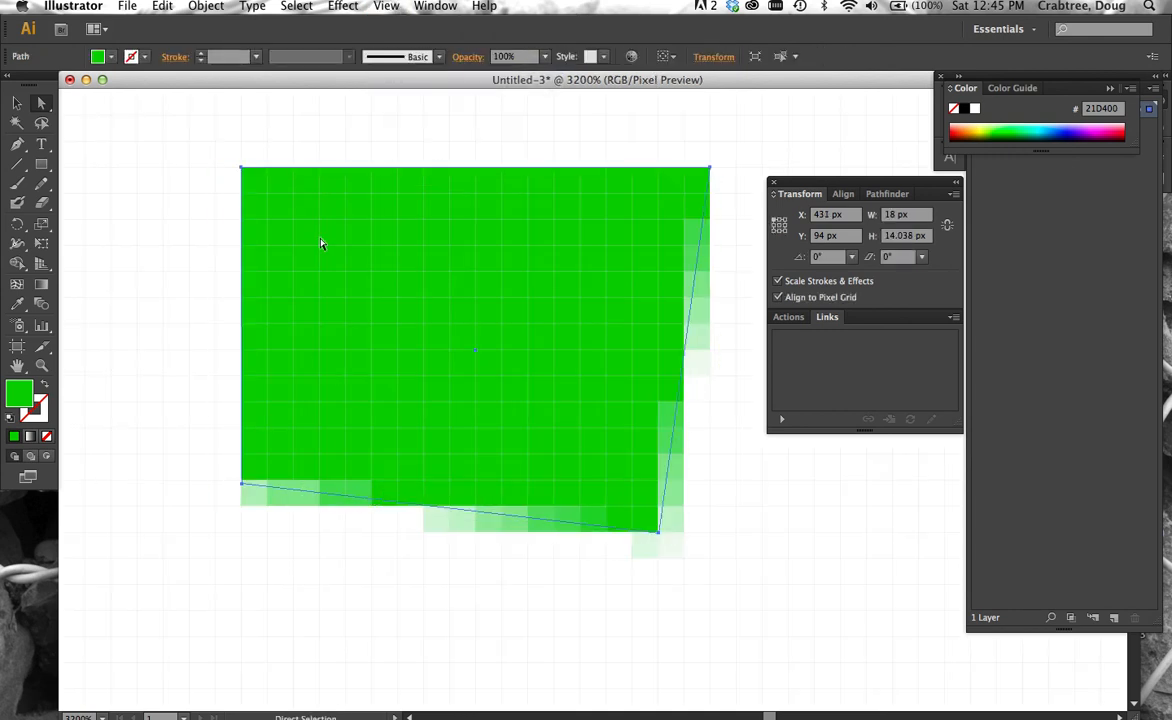